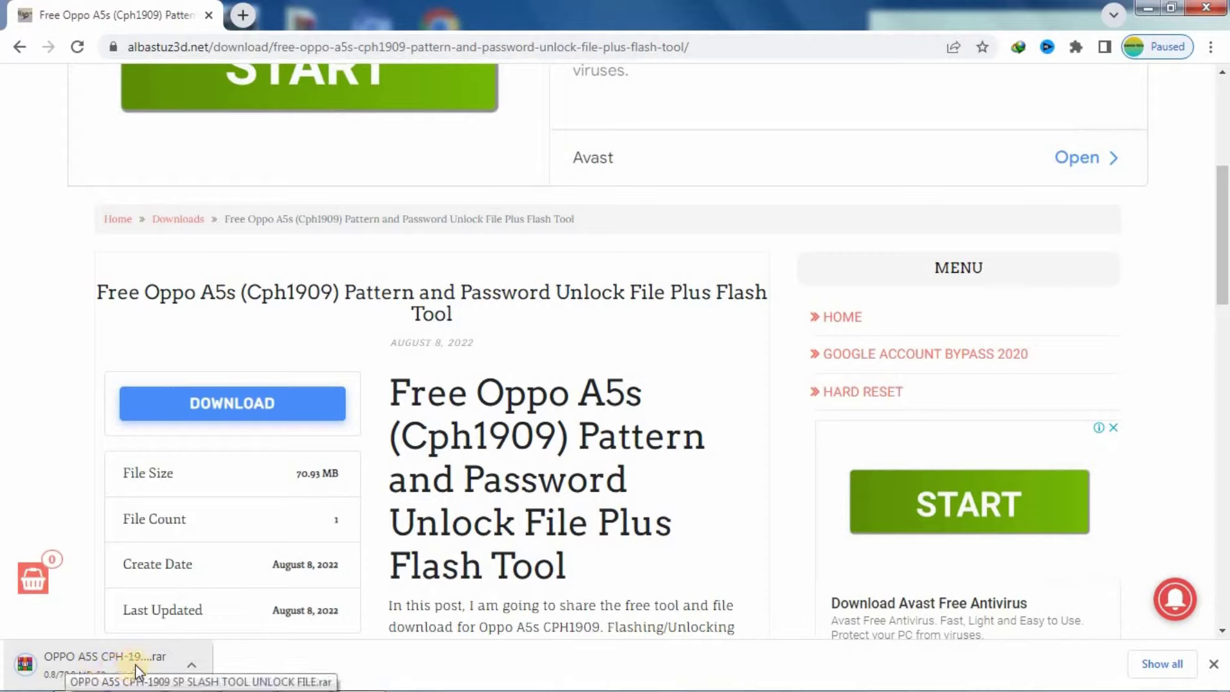
Find the archive password in the Oppo A5s download page's description and select it
{"action": "scroll", "coordinate": [677, 419], "scroll_direction": "down", "scroll_amount": 9}
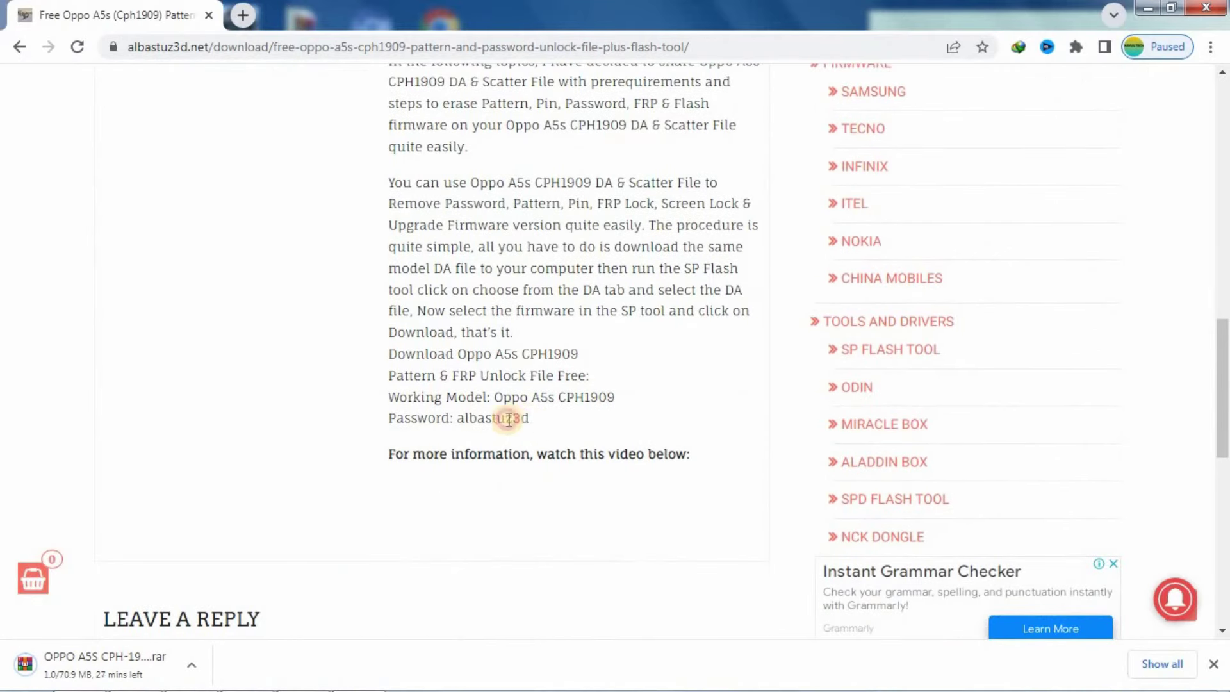
{"action": "double_click", "coordinate": [509, 420]}
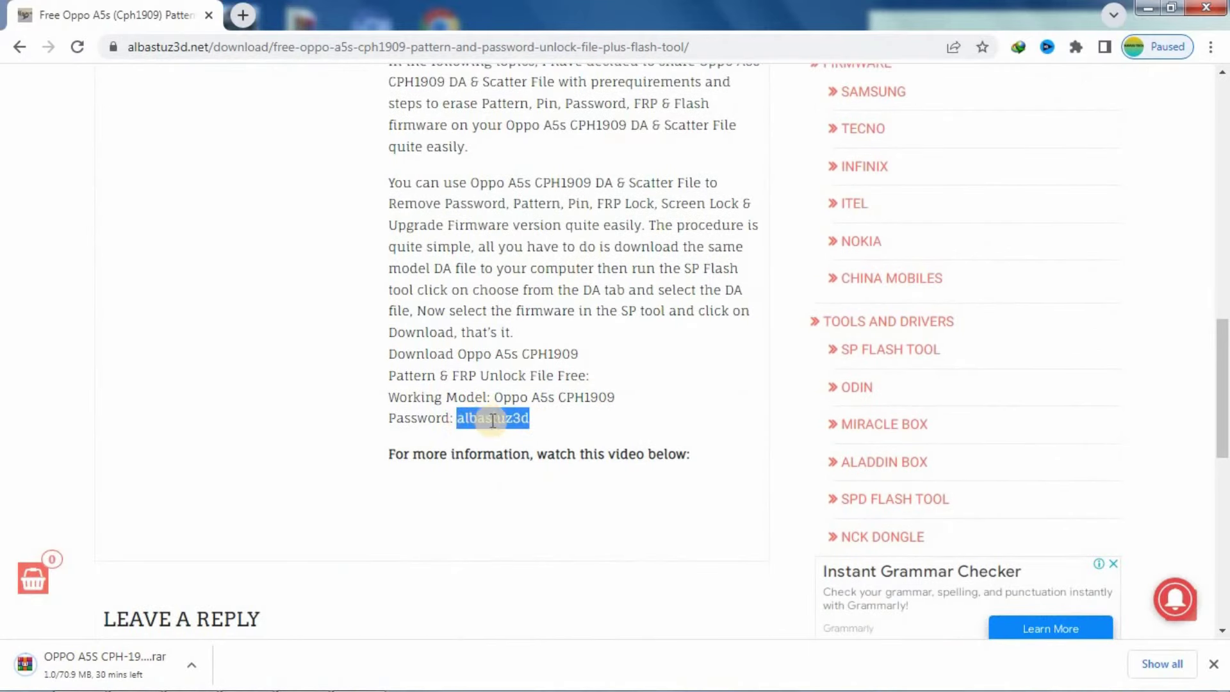
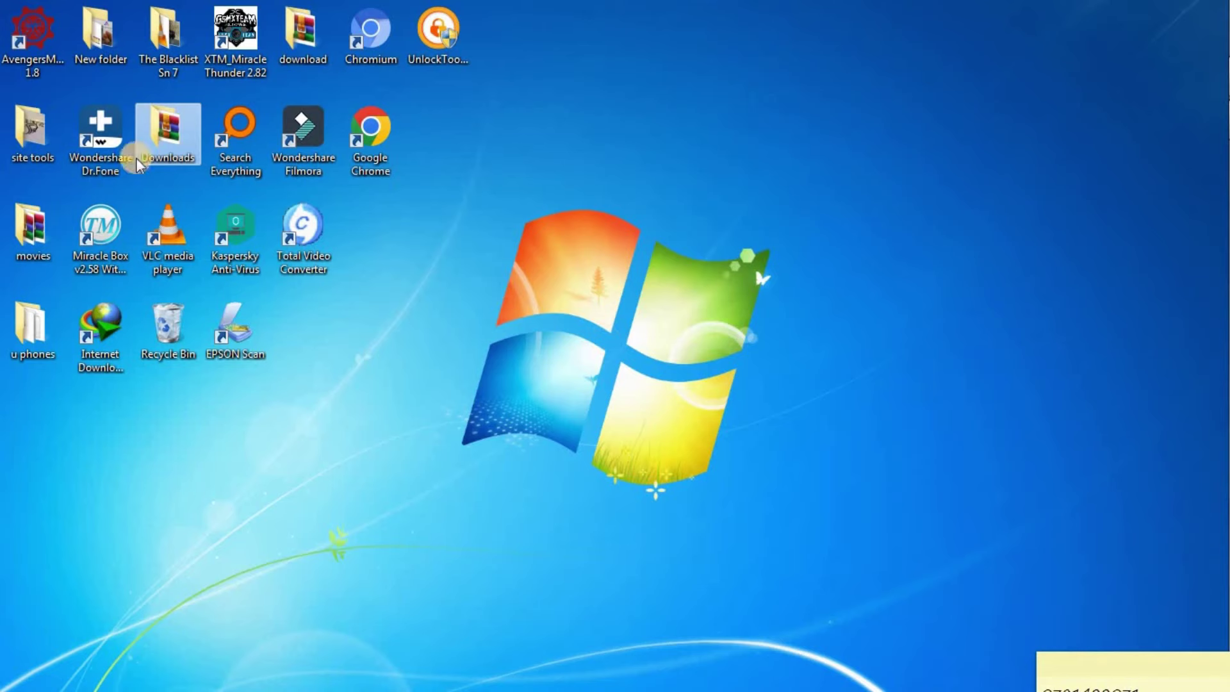
Open the Downloads folder from the desktop, move its window aside and check the hidden notification-area icons
{"action": "right_click", "coordinate": [170, 136]}
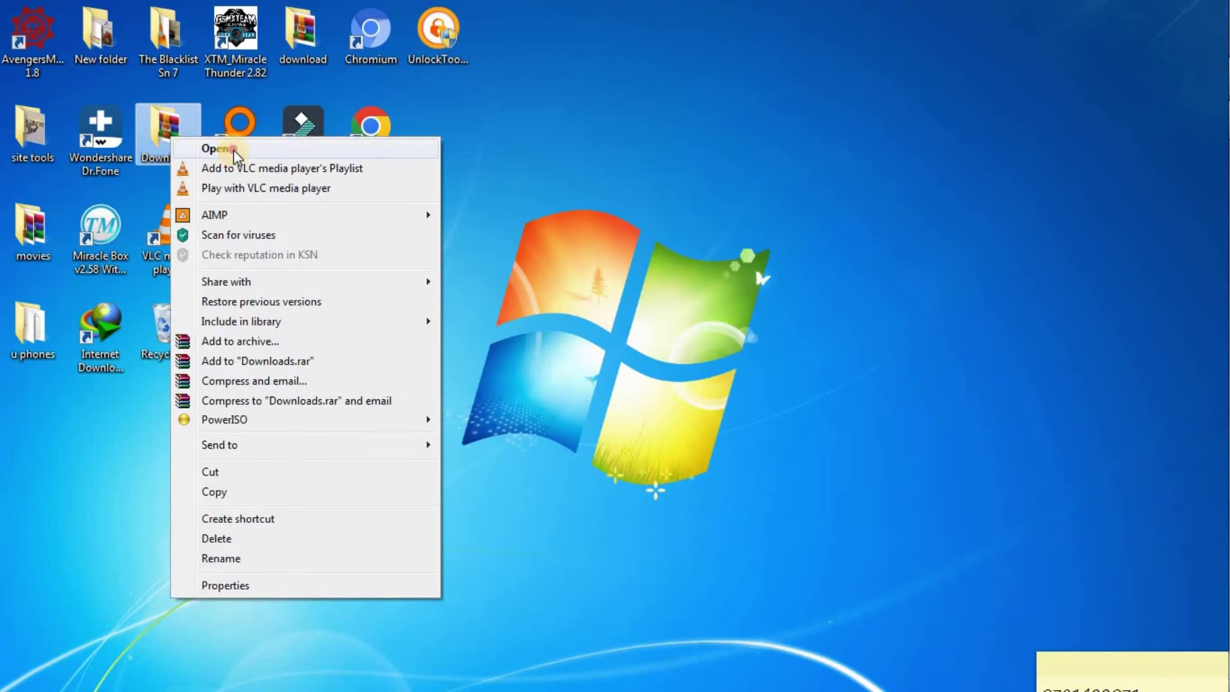
{"action": "left_click", "coordinate": [217, 148]}
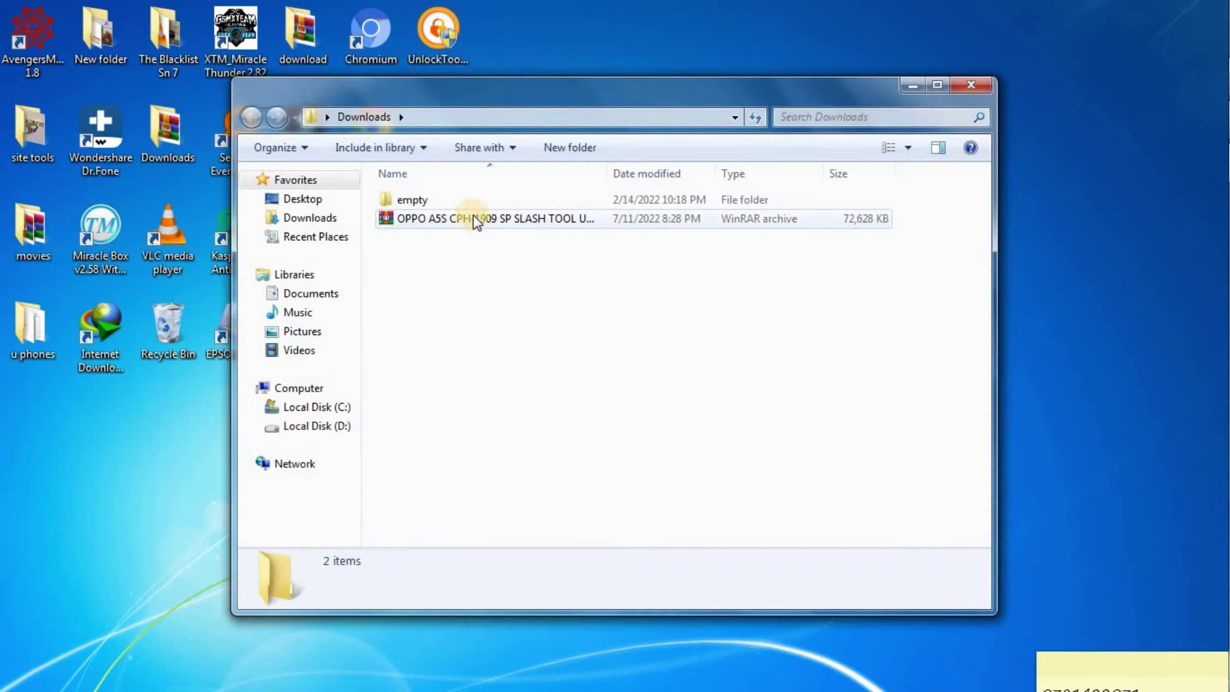
{"action": "left_click_drag", "start_coordinate": [553, 94], "coordinate": [321, 18]}
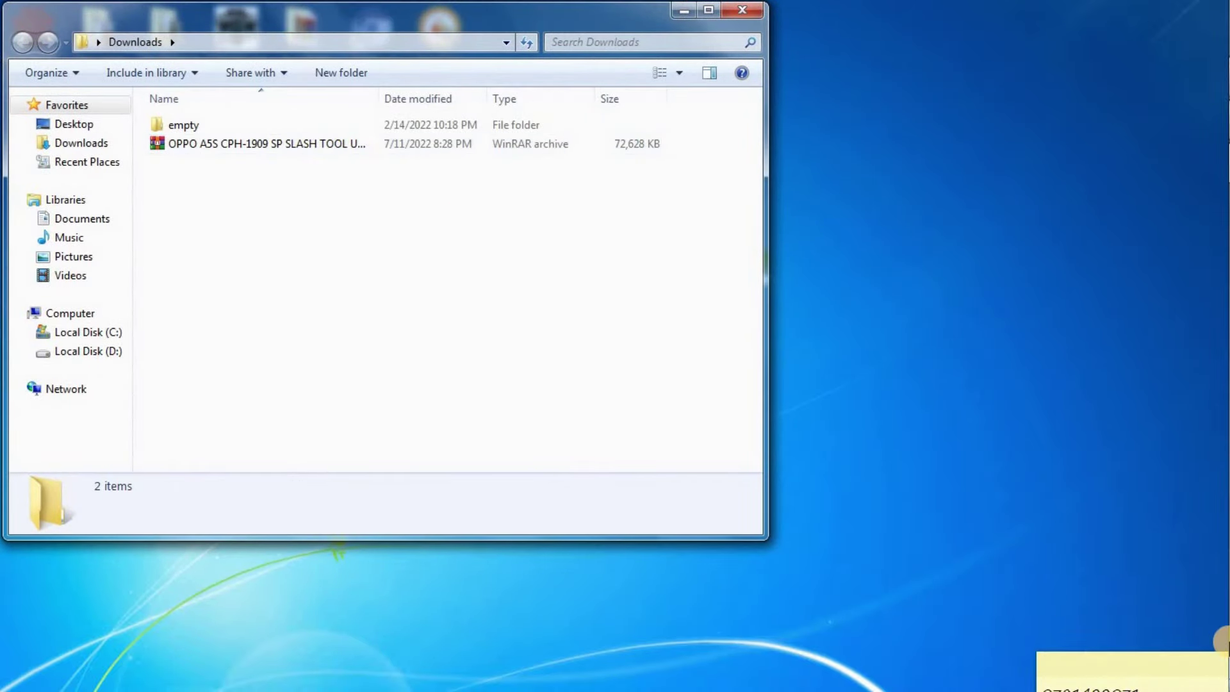
{"action": "mouse_move", "coordinate": [1221, 631]}
{"action": "left_click", "coordinate": [1186, 591]}
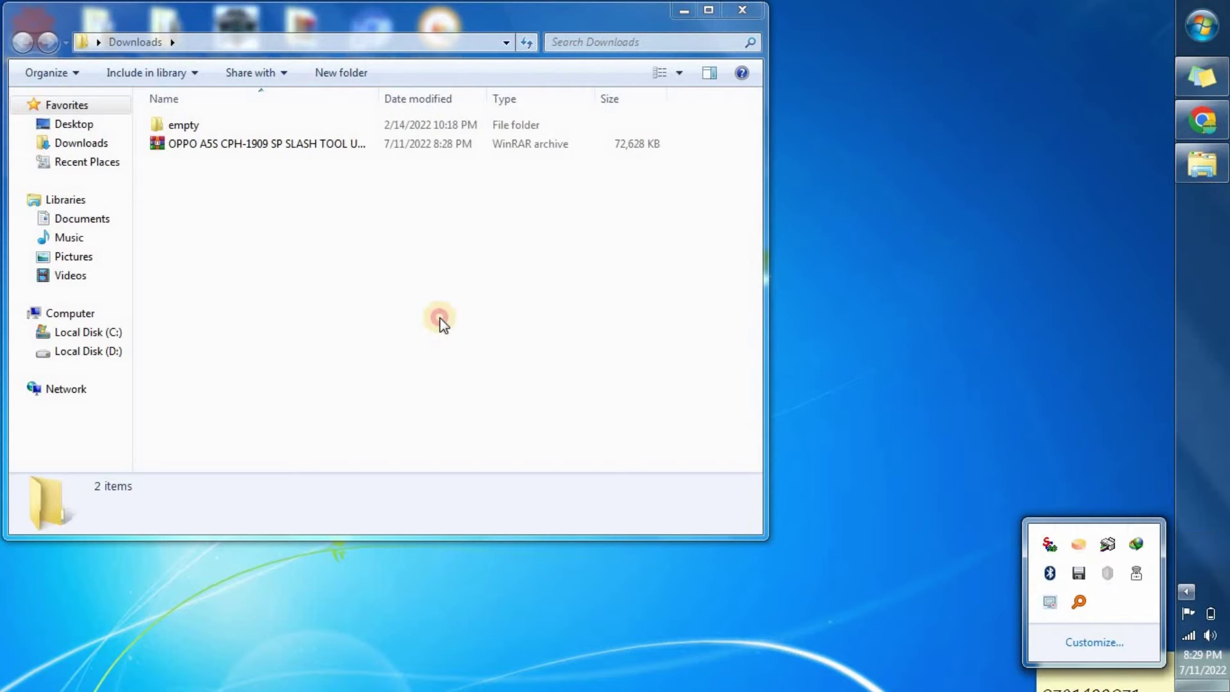
Extract the OPPO A5S CPH-1909 SP SLASH TOOL UNLOCK FILE archive into Downloads, entering the archive password
{"action": "right_click", "coordinate": [246, 147]}
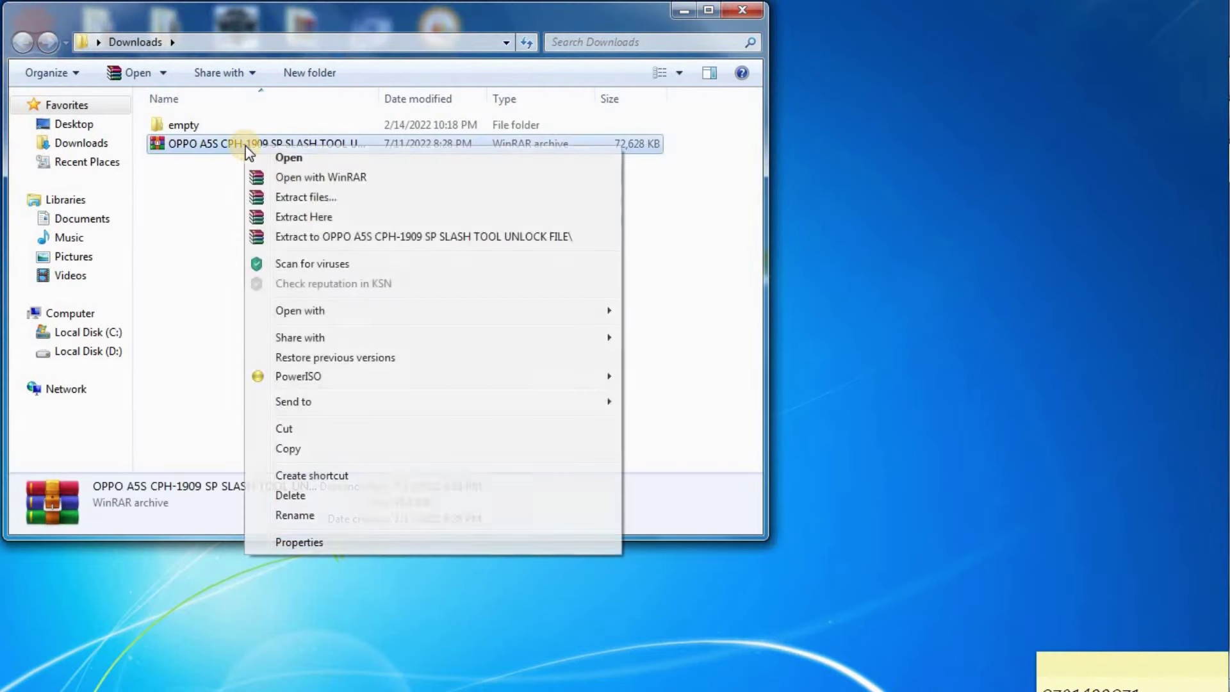
{"action": "left_click", "coordinate": [325, 217]}
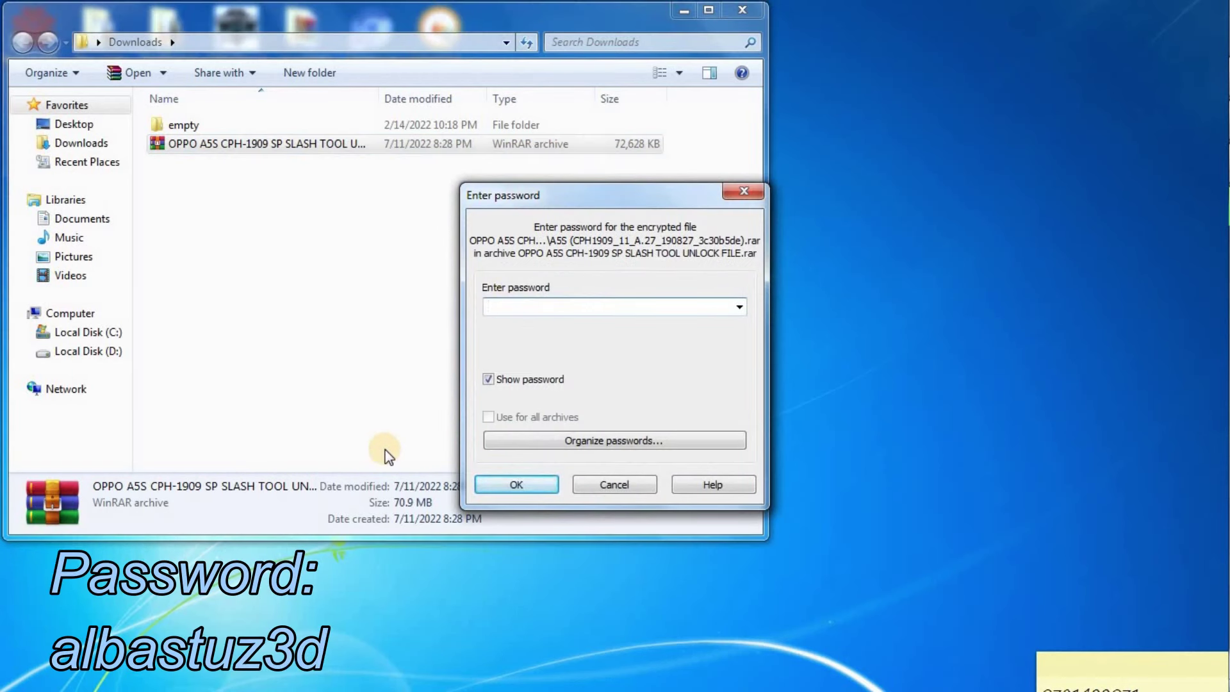
{"action": "type", "text": "albastuz3d"}
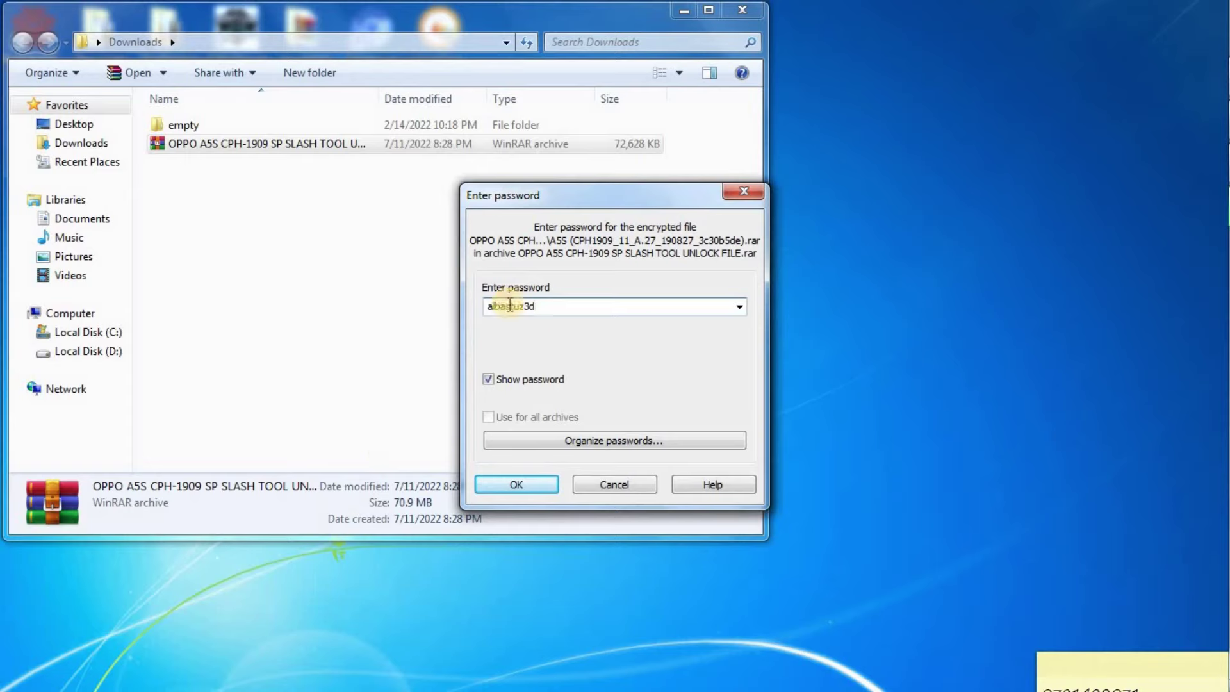
{"action": "left_click", "coordinate": [512, 485]}
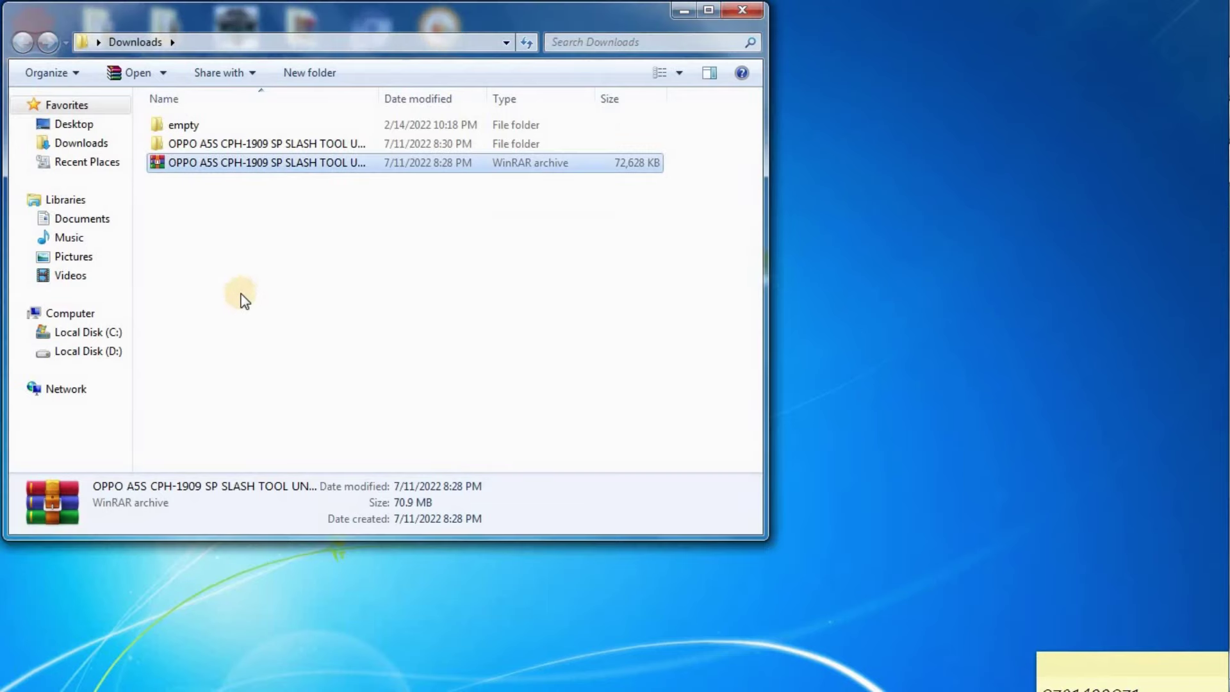
In the extracted OPPO A5S folder, extract the A5S (CPH1909_11_A.27_190827_3c30b5de) and MCT_MTK_BYPASS_Tool archives in place
{"action": "left_click", "coordinate": [258, 143]}
{"action": "right_click", "coordinate": [253, 146]}
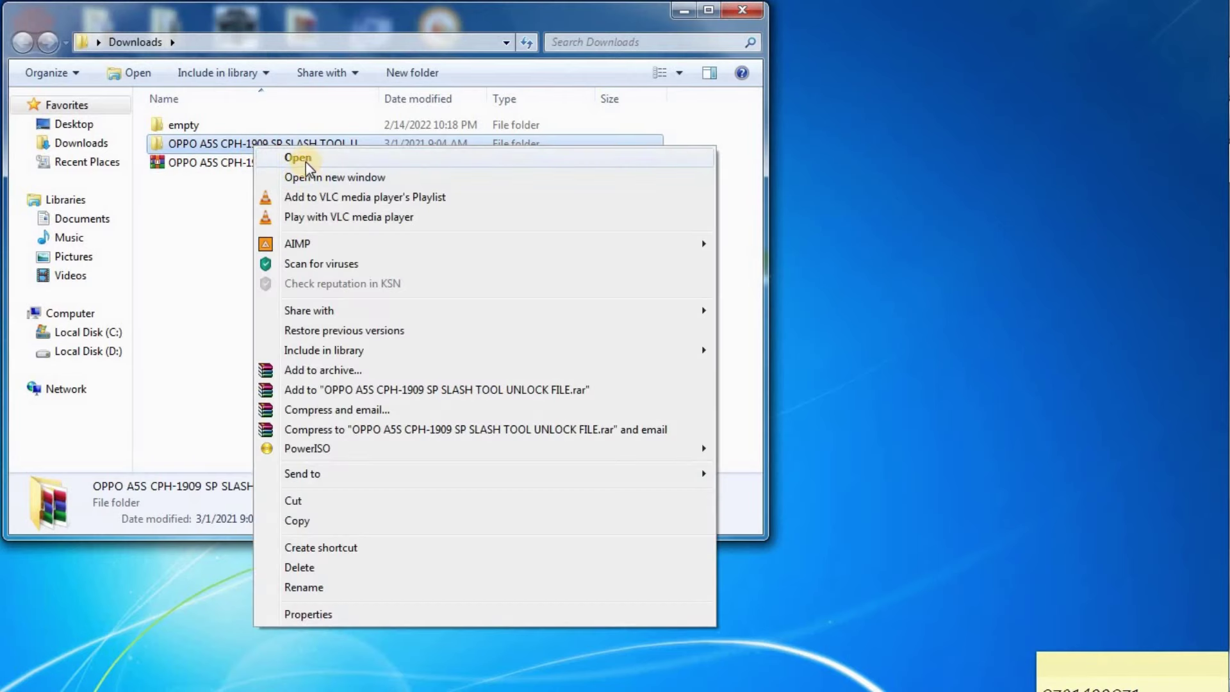
{"action": "left_click", "coordinate": [307, 162]}
{"action": "left_click", "coordinate": [245, 127]}
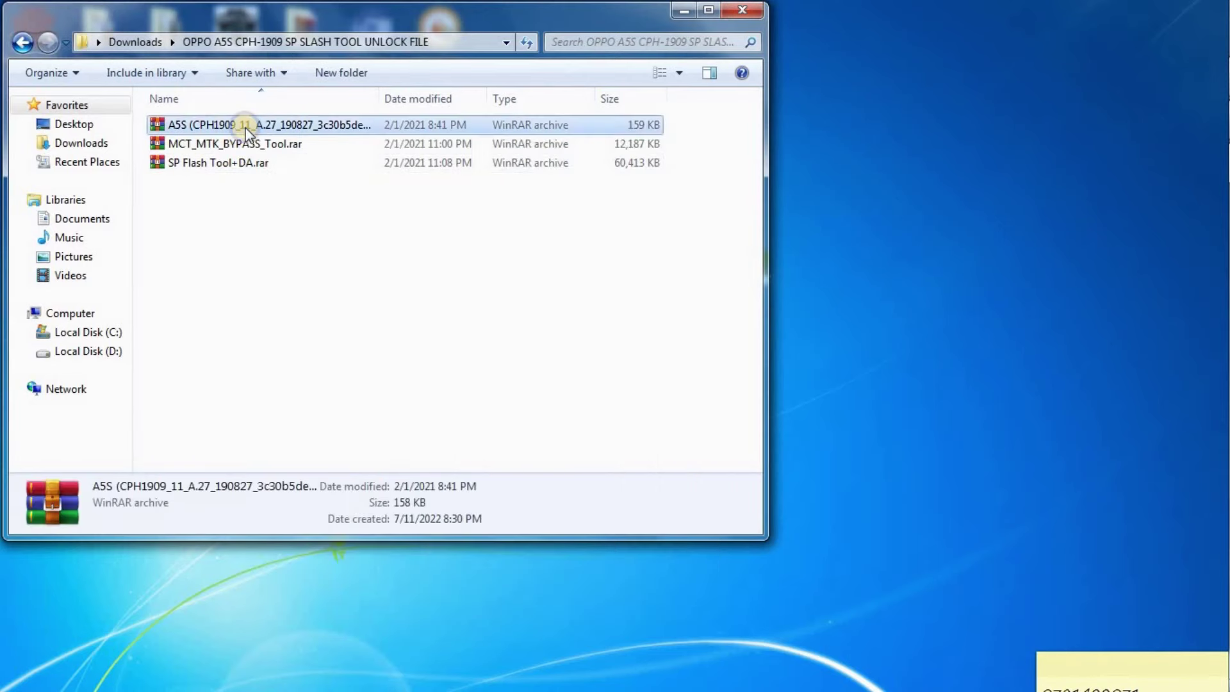
{"action": "right_click", "coordinate": [245, 131]}
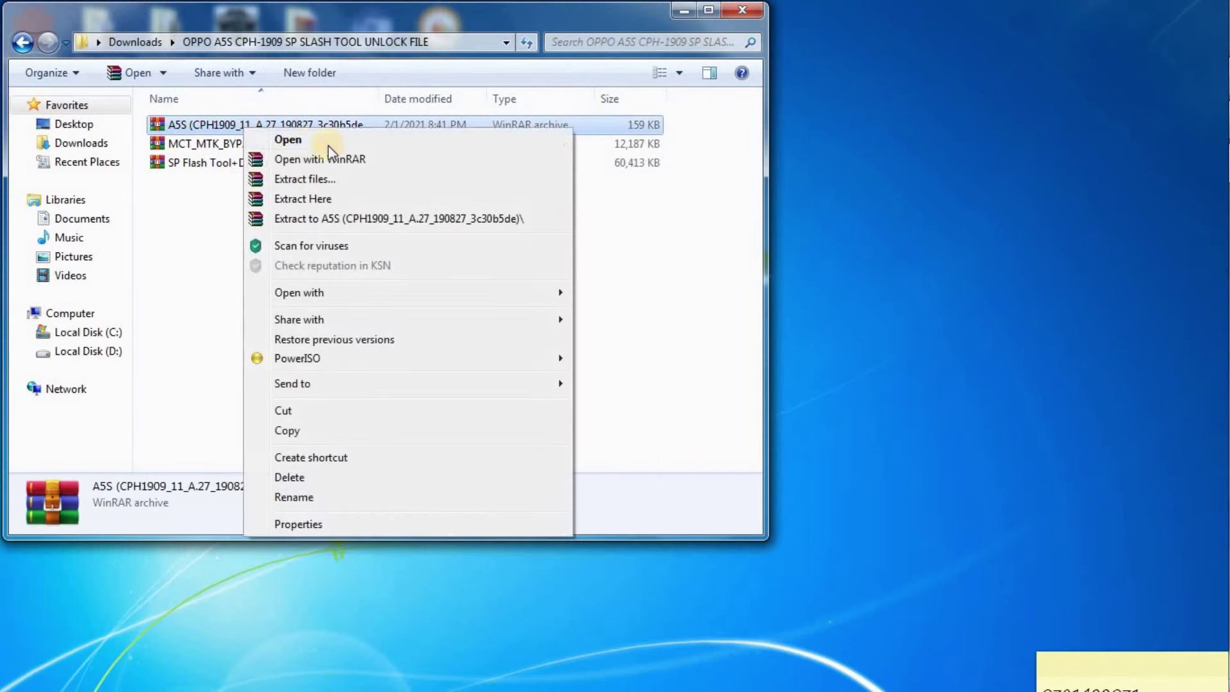
{"action": "left_click", "coordinate": [326, 201]}
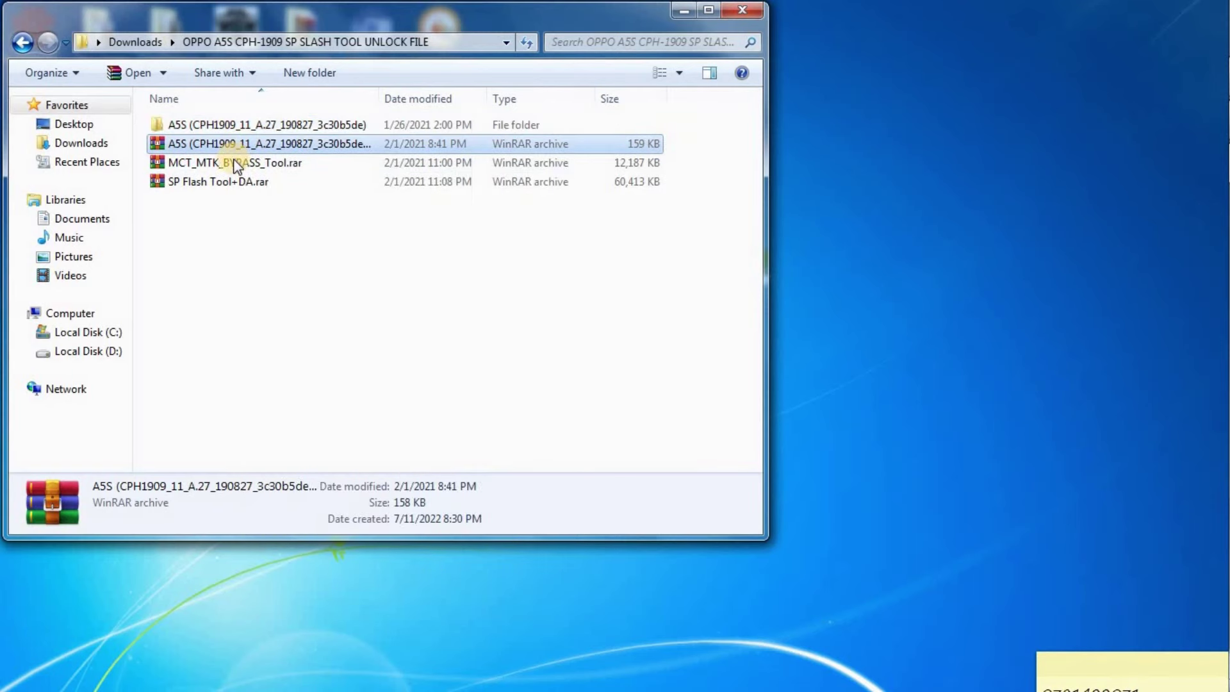
{"action": "right_click", "coordinate": [247, 164]}
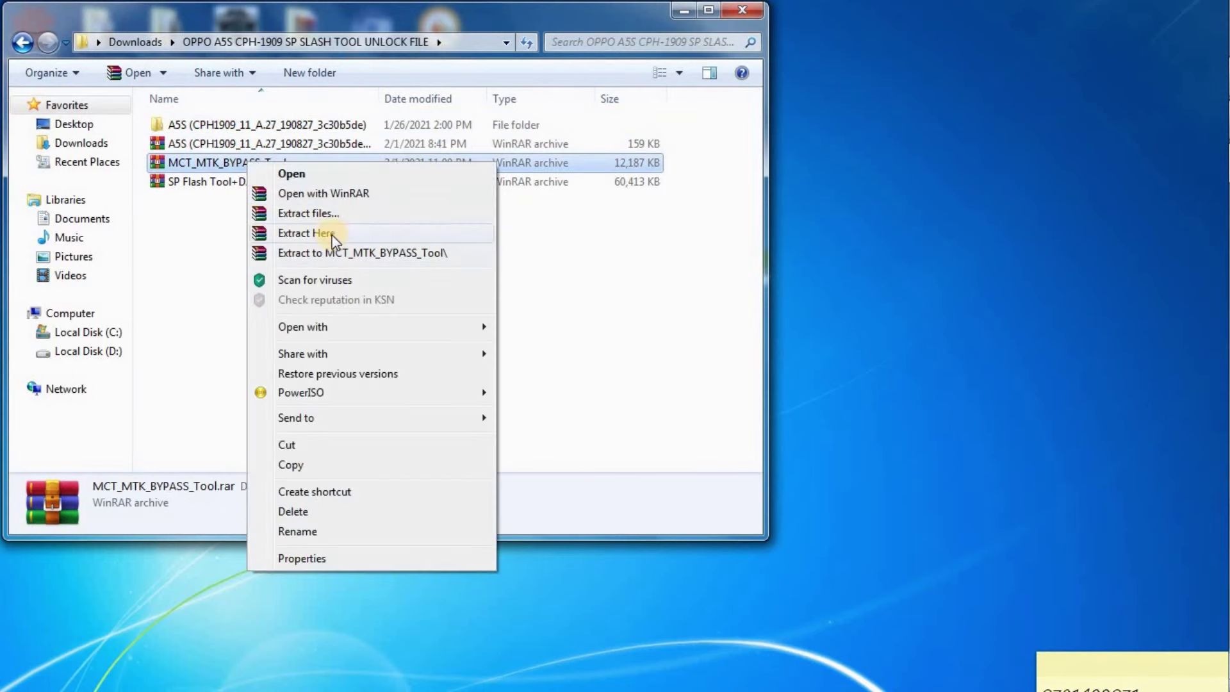
{"action": "left_click", "coordinate": [332, 237]}
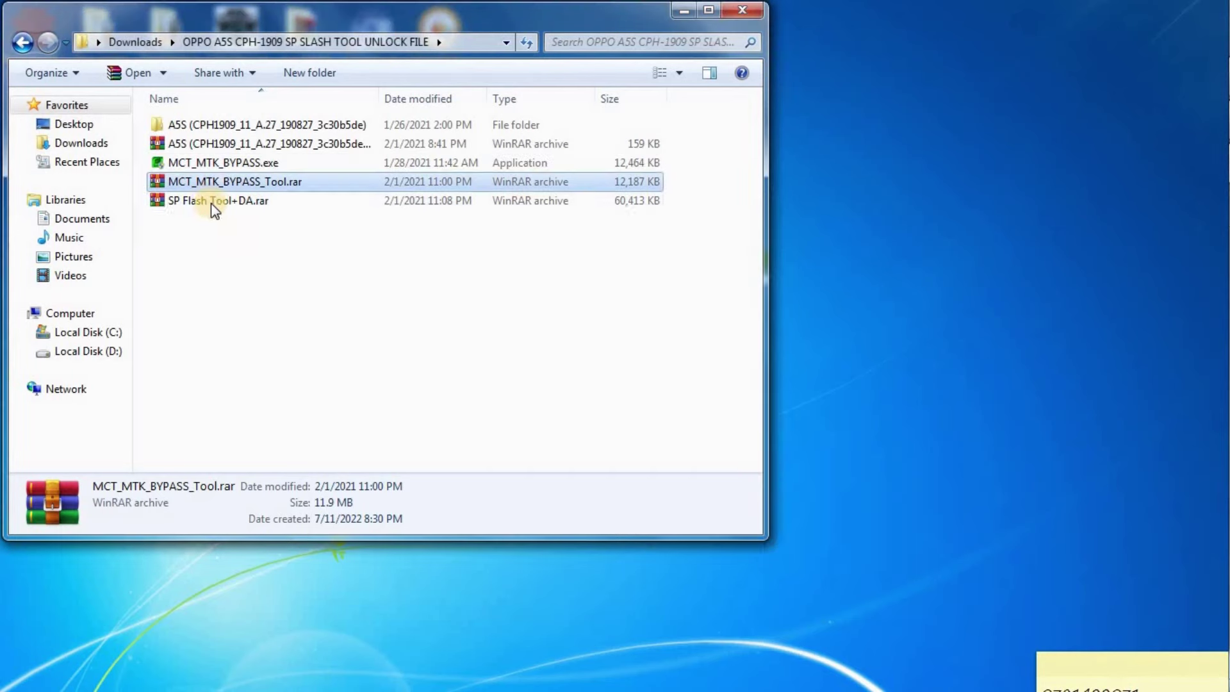
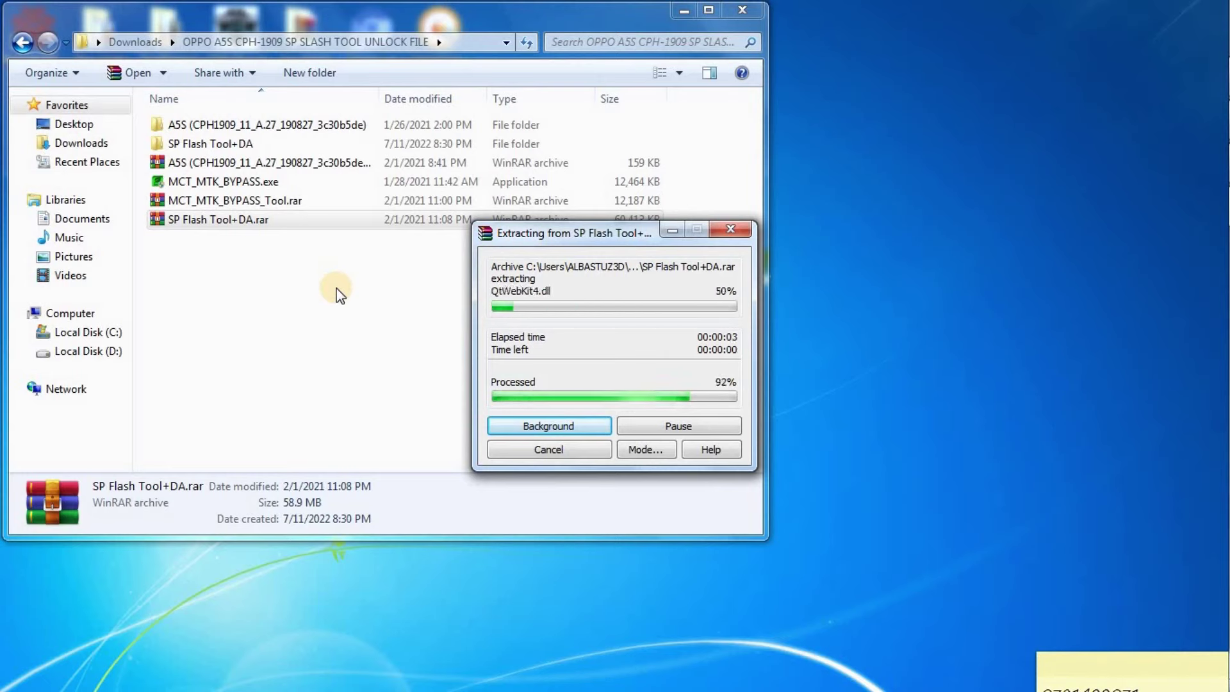
Launch flash_tool.exe from the SP_Flash_Tool folder inside SP Flash Tool+DA and move its window fully into view
{"action": "left_click", "coordinate": [222, 144]}
{"action": "right_click", "coordinate": [221, 145]}
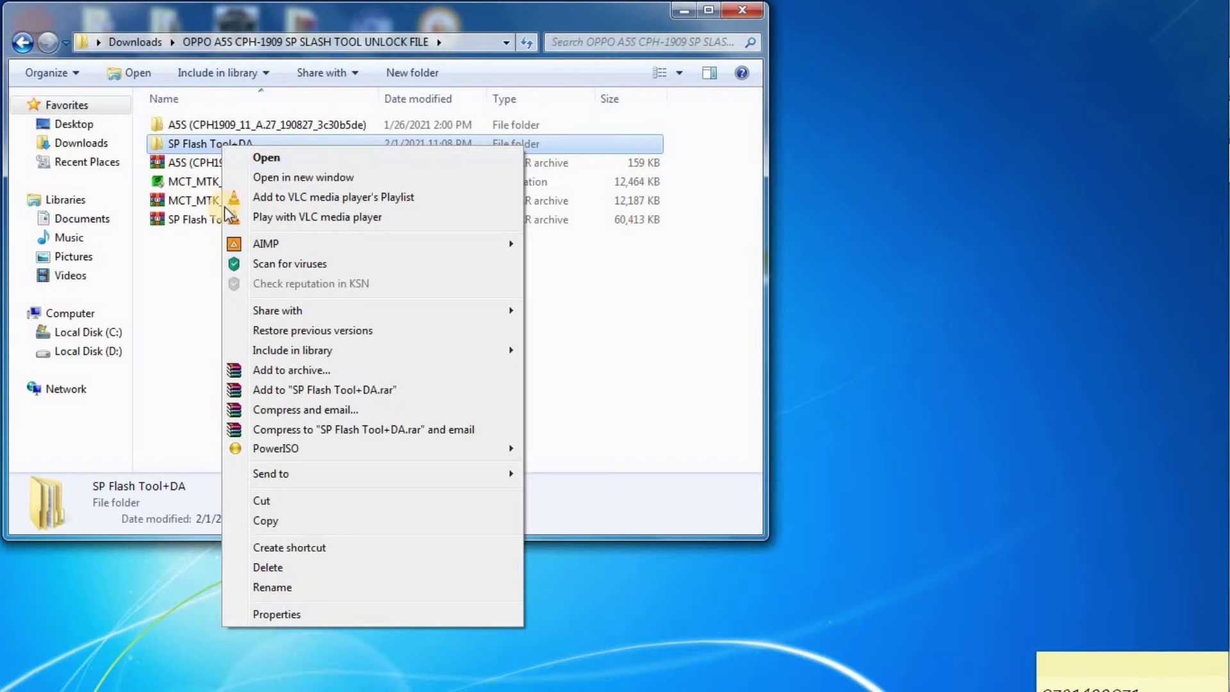
{"action": "left_click", "coordinate": [268, 159]}
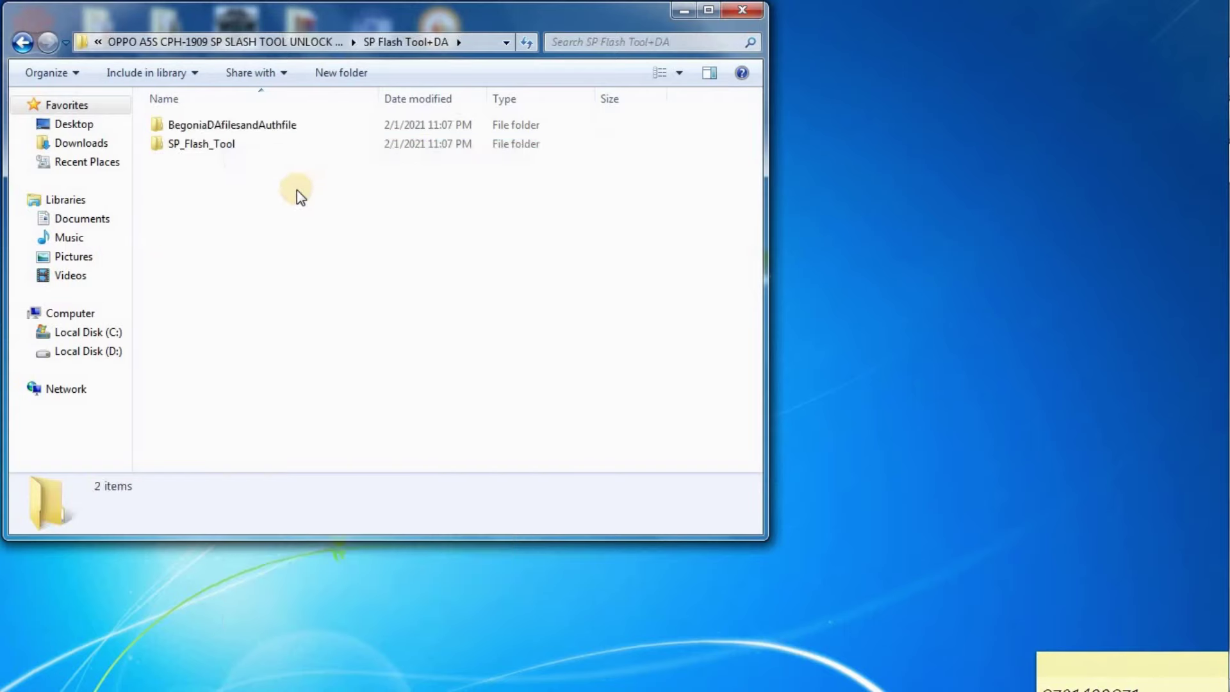
{"action": "right_click", "coordinate": [211, 147]}
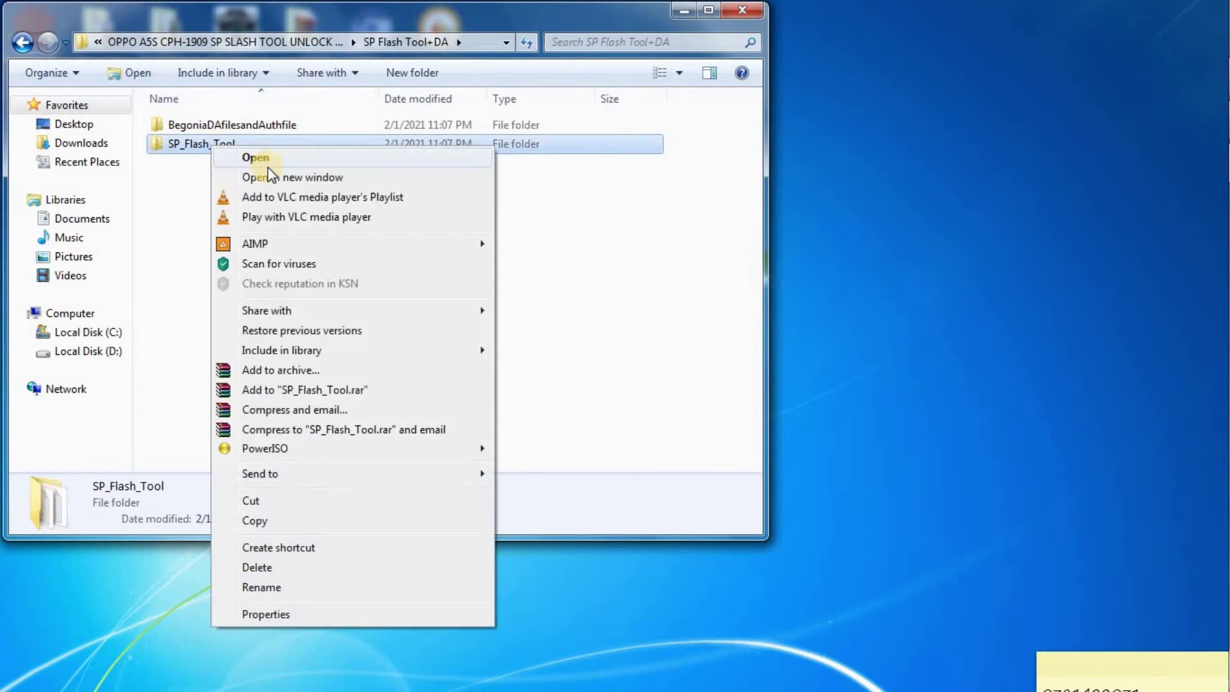
{"action": "left_click", "coordinate": [264, 158]}
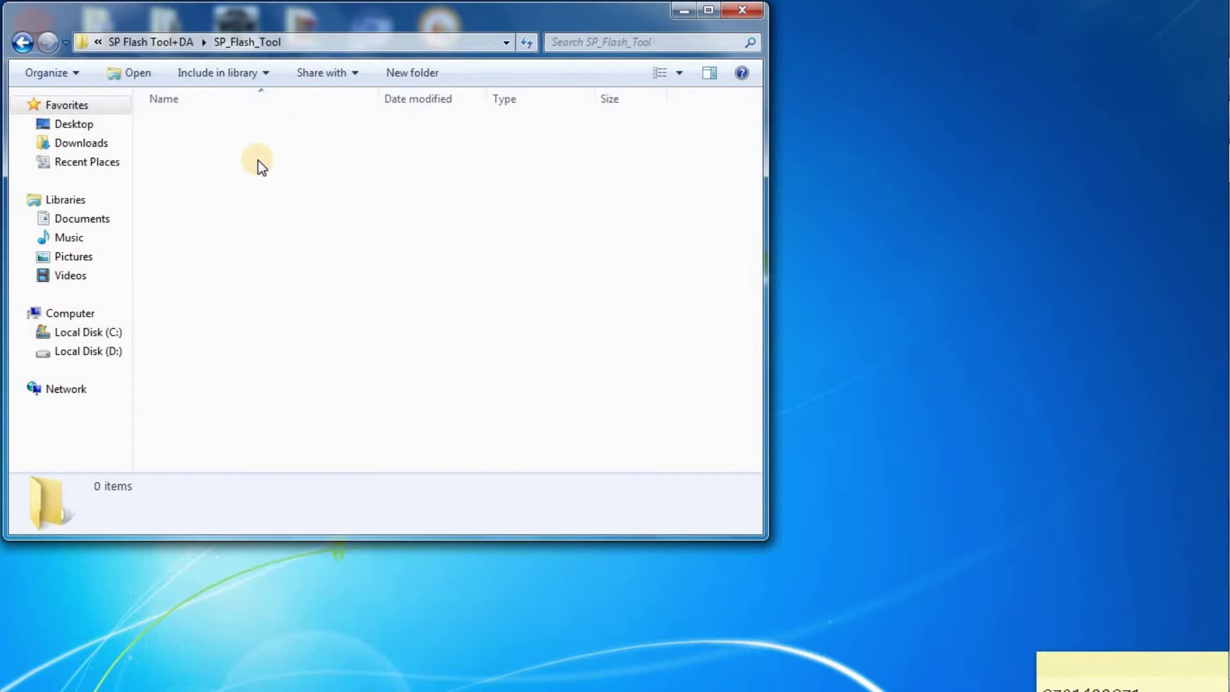
{"action": "right_click", "coordinate": [213, 407]}
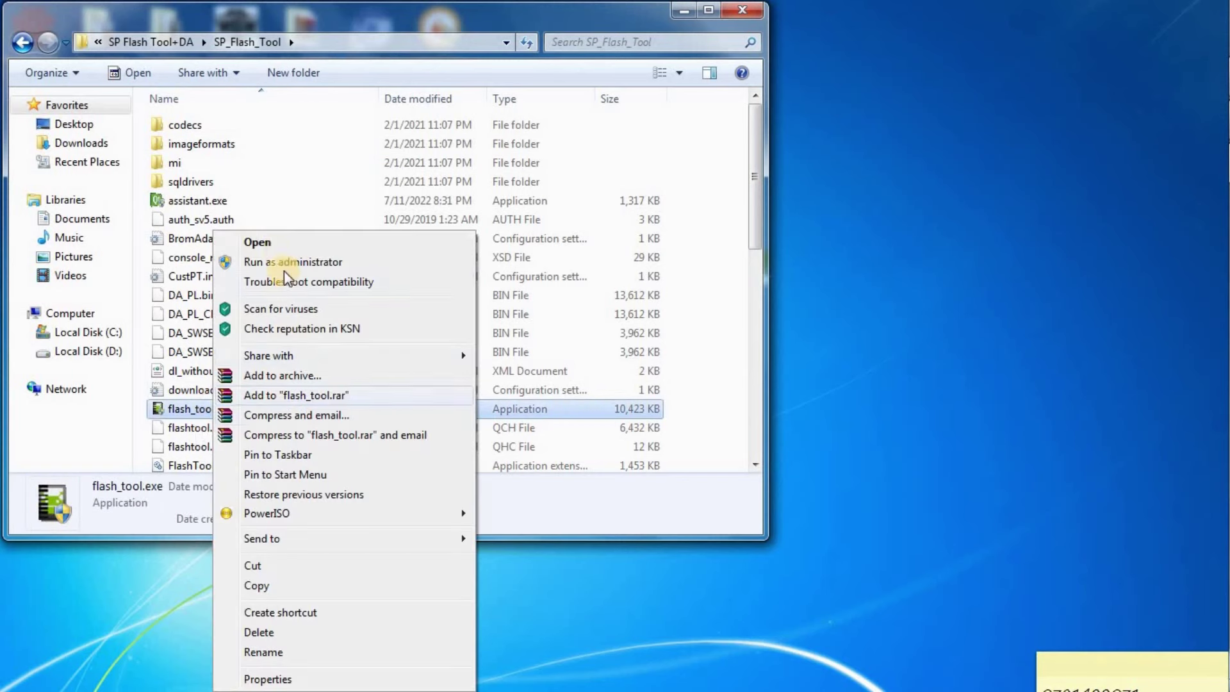
{"action": "left_click", "coordinate": [269, 245]}
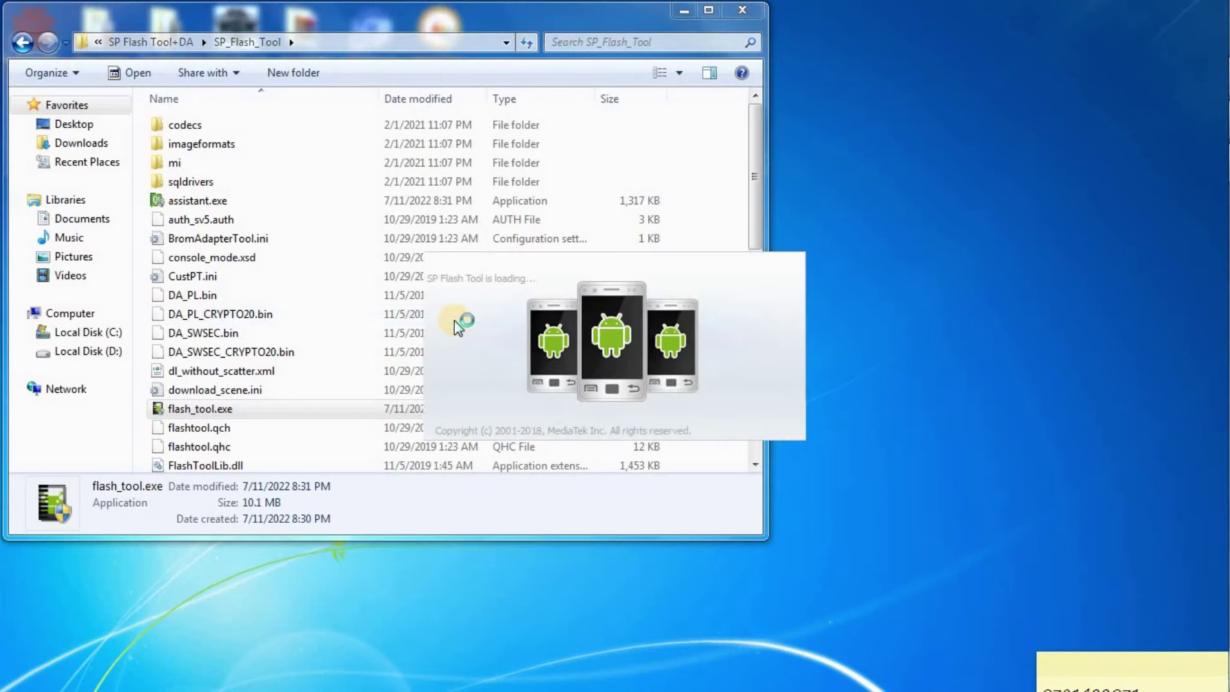
{"action": "left_click", "coordinate": [625, 491]}
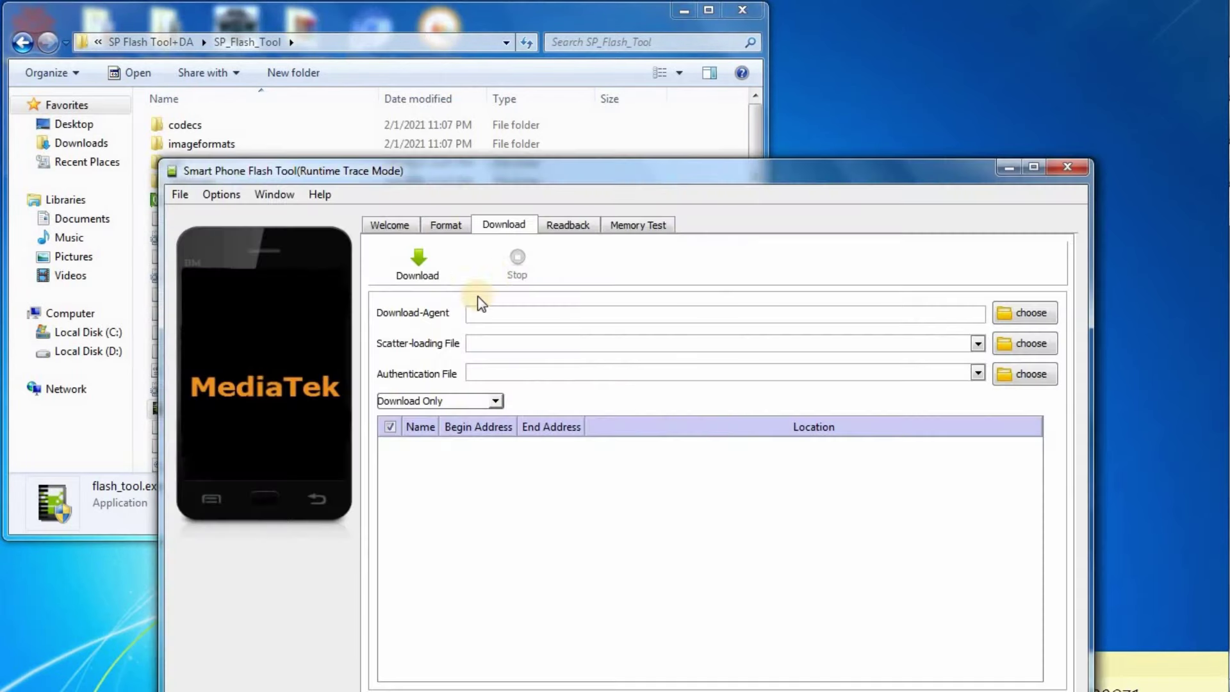
{"action": "left_click_drag", "start_coordinate": [507, 179], "coordinate": [347, 25]}
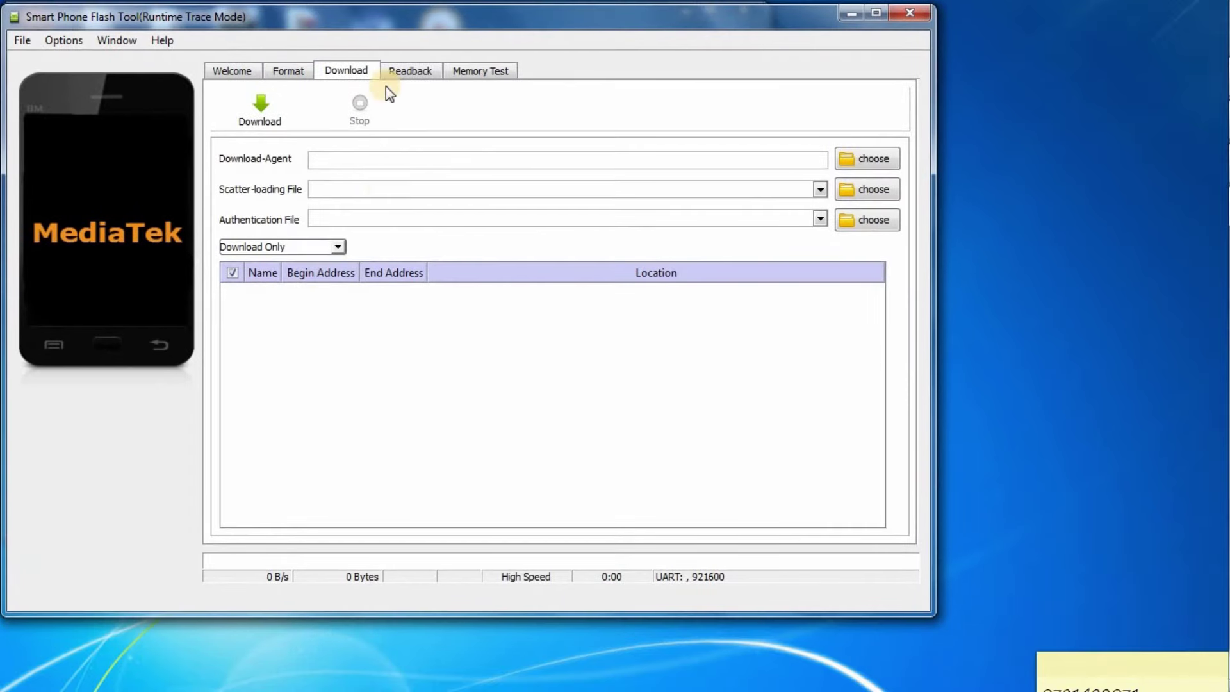
Load MTK_AllInOne_DA_mt6765_mt6785.bin from the BegoniaDAfilesandAuthfile folder as the download agent
{"action": "left_click", "coordinate": [866, 159]}
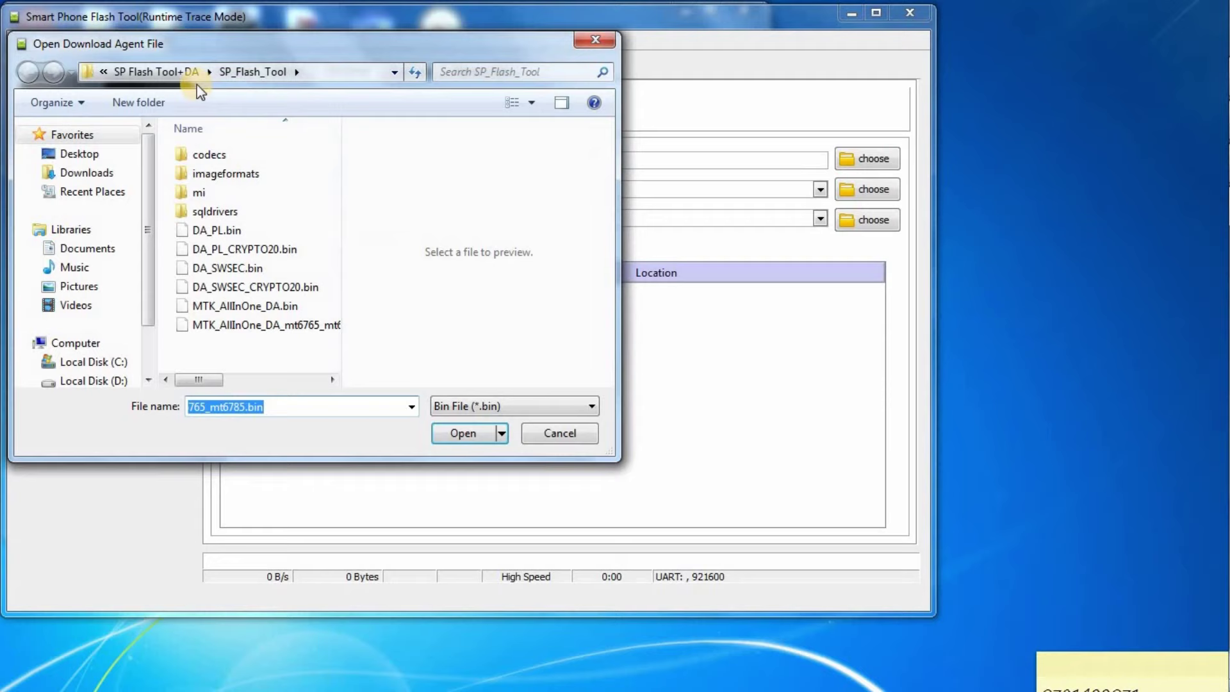
{"action": "left_click", "coordinate": [164, 76]}
{"action": "double_click", "coordinate": [247, 156]}
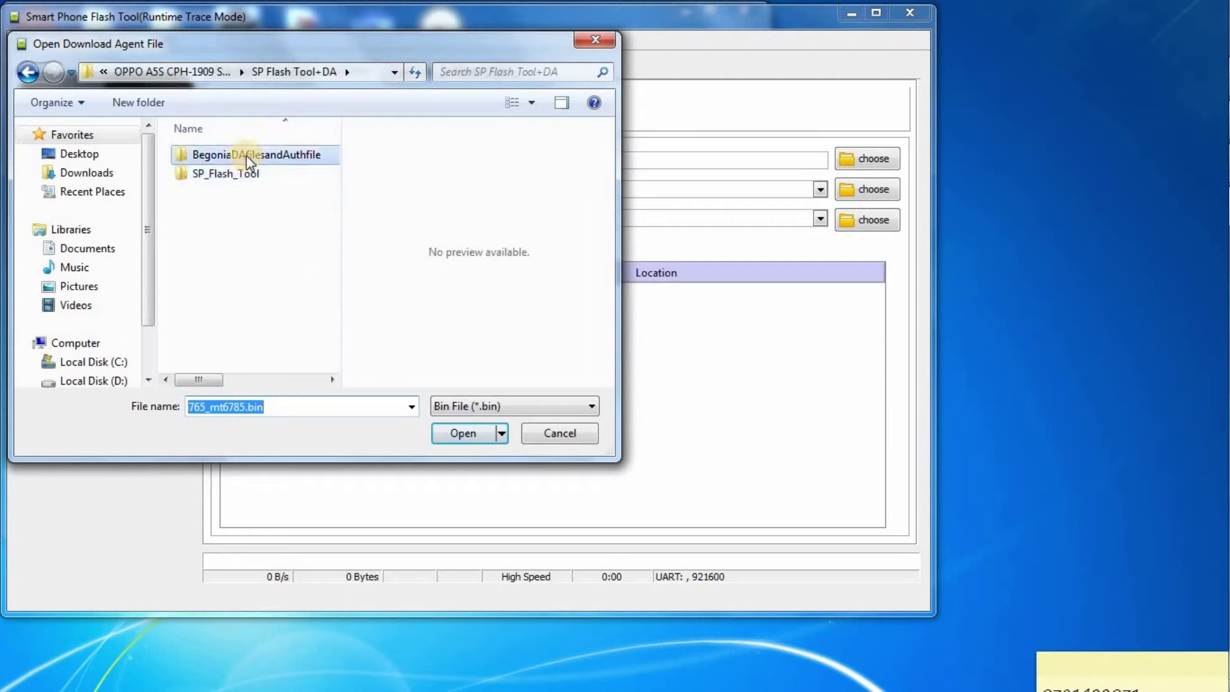
{"action": "left_click", "coordinate": [254, 161]}
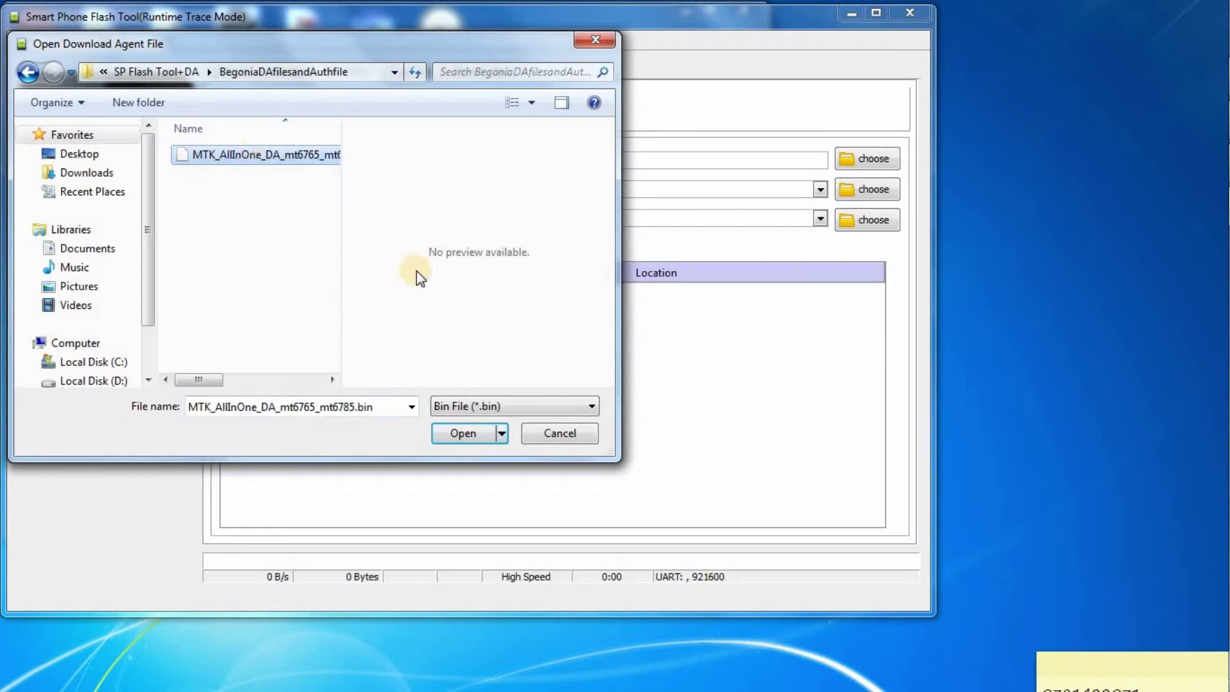
{"action": "left_click", "coordinate": [460, 436]}
{"action": "left_click", "coordinate": [467, 433]}
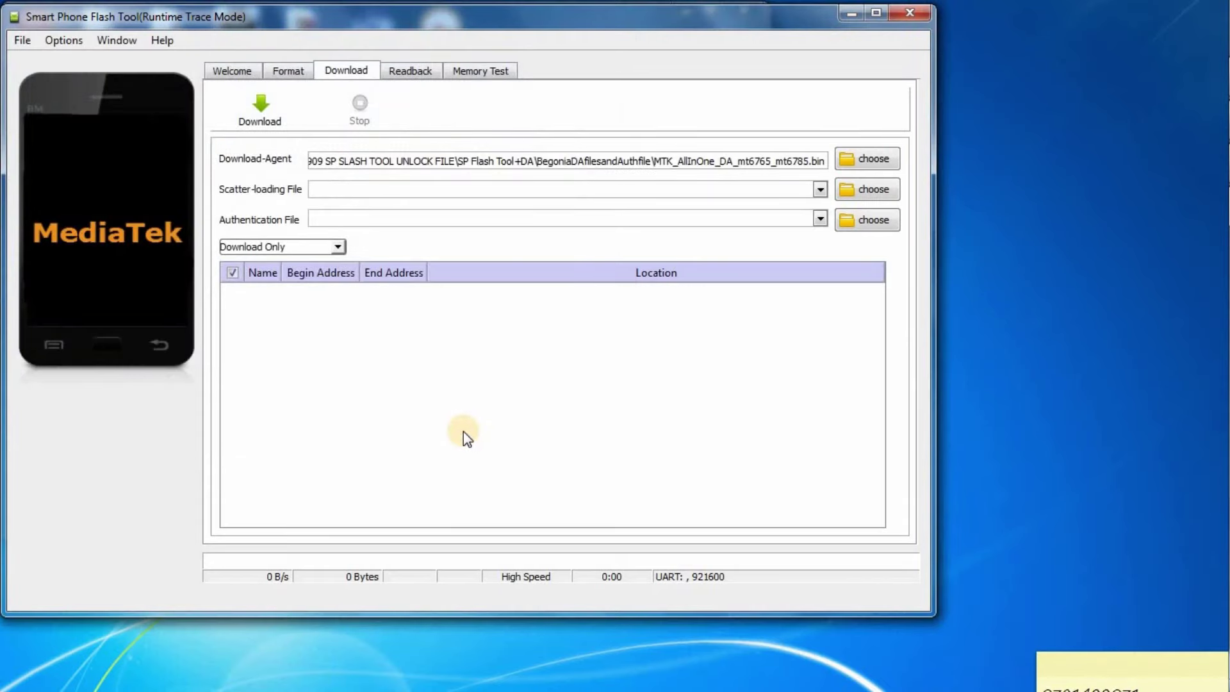
Load MT6765_Android_scatter.txt from the A5S (CPH1909_11_A.27_190827_3c30b5de) folder as the scatter-loading file
{"action": "left_click", "coordinate": [874, 188]}
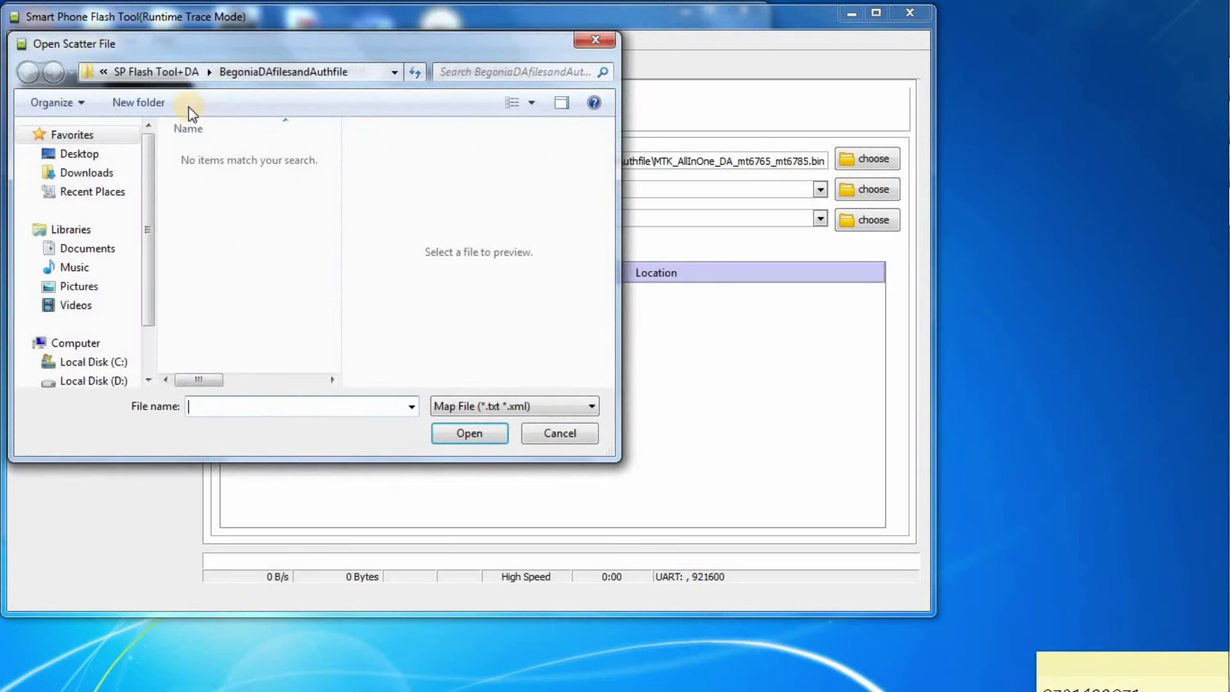
{"action": "left_click", "coordinate": [146, 75]}
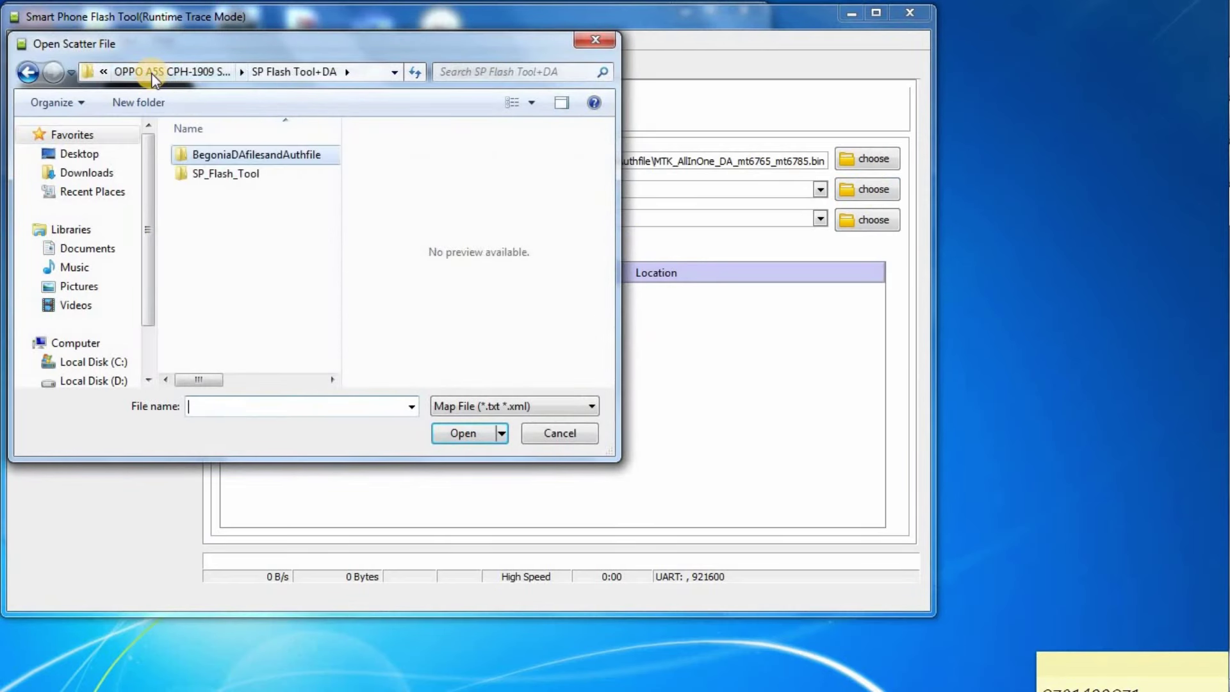
{"action": "left_click", "coordinate": [150, 73]}
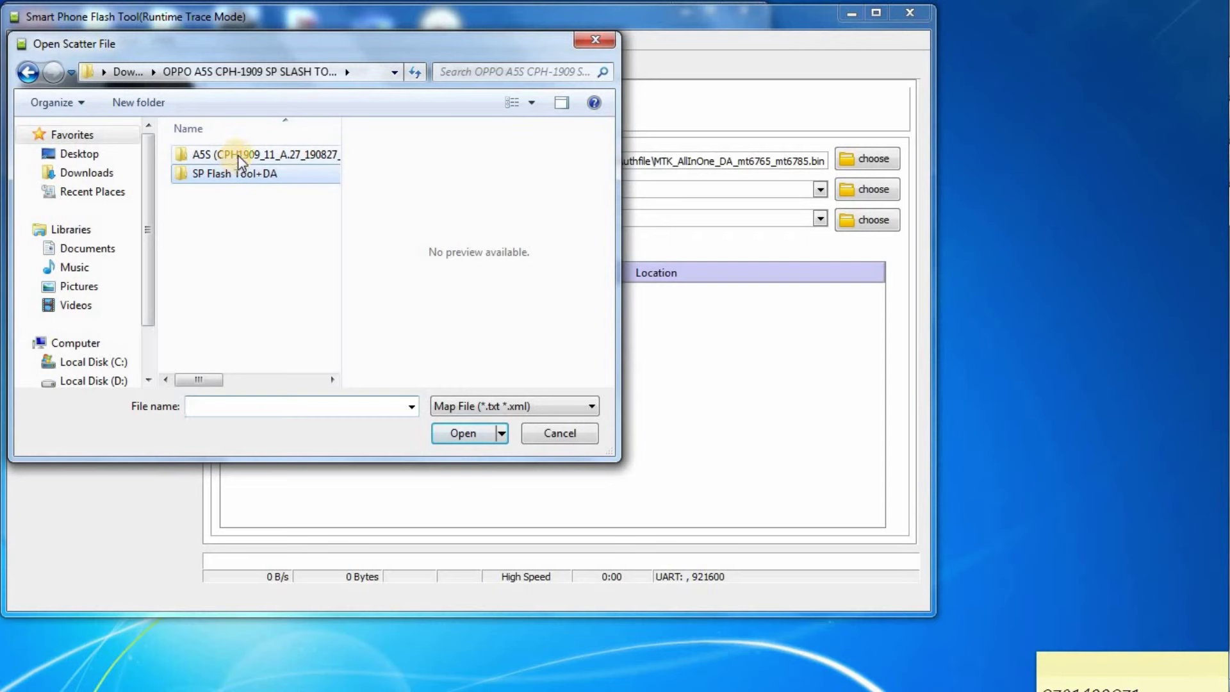
{"action": "double_click", "coordinate": [237, 155]}
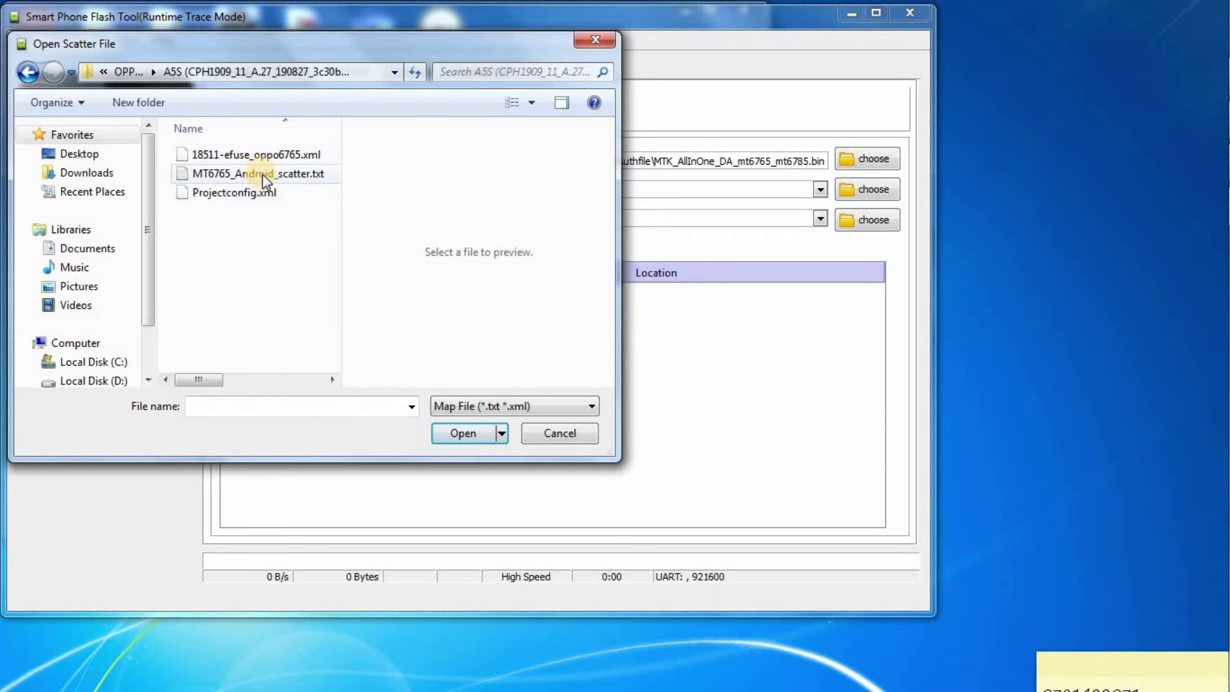
{"action": "left_click", "coordinate": [263, 174]}
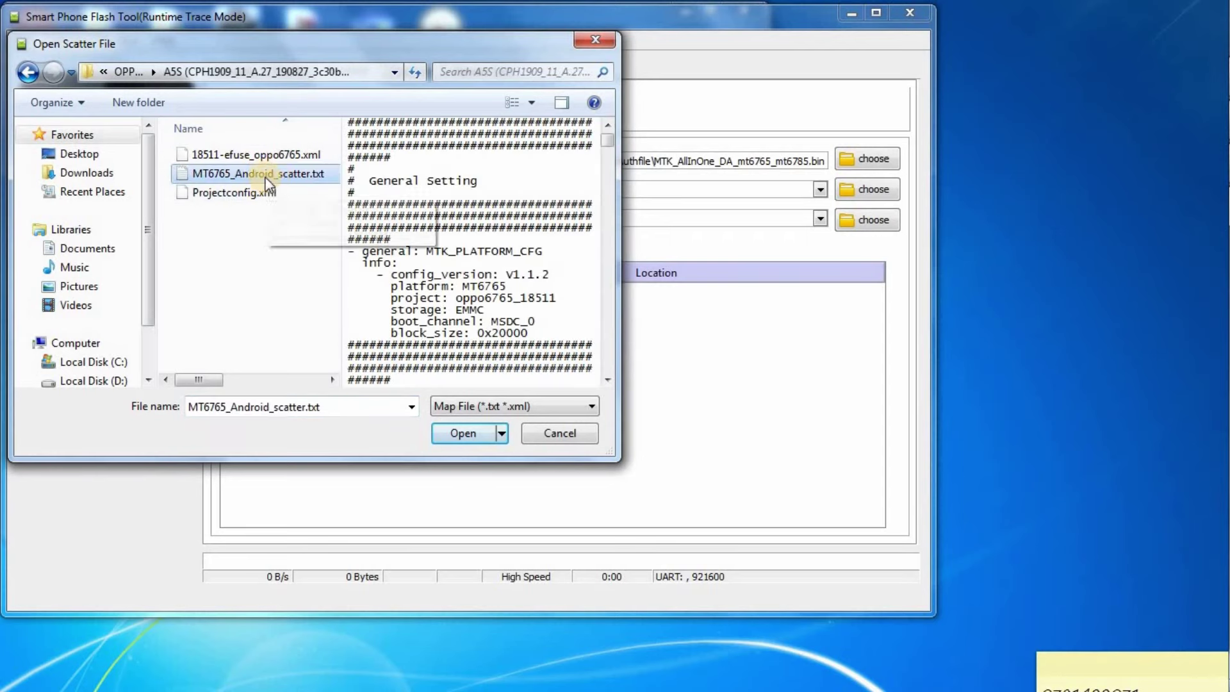
{"action": "left_click", "coordinate": [456, 435]}
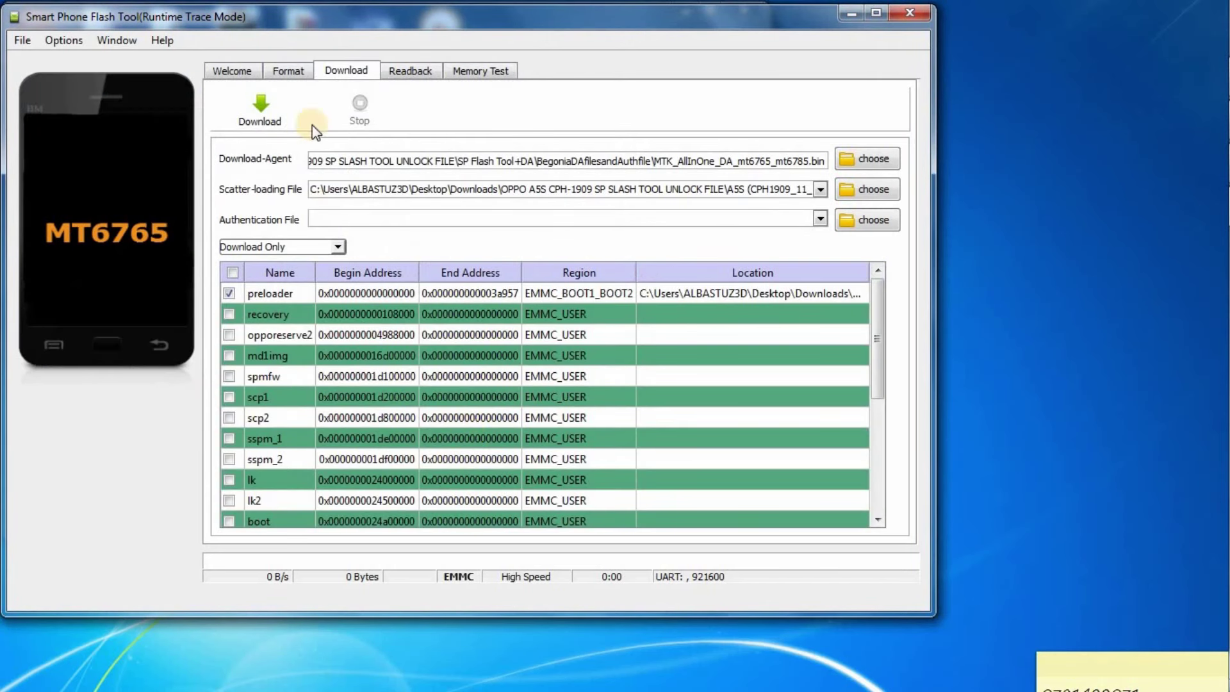
Switch the flash formatting mode to Manual Format Flash
{"action": "left_click", "coordinate": [297, 73]}
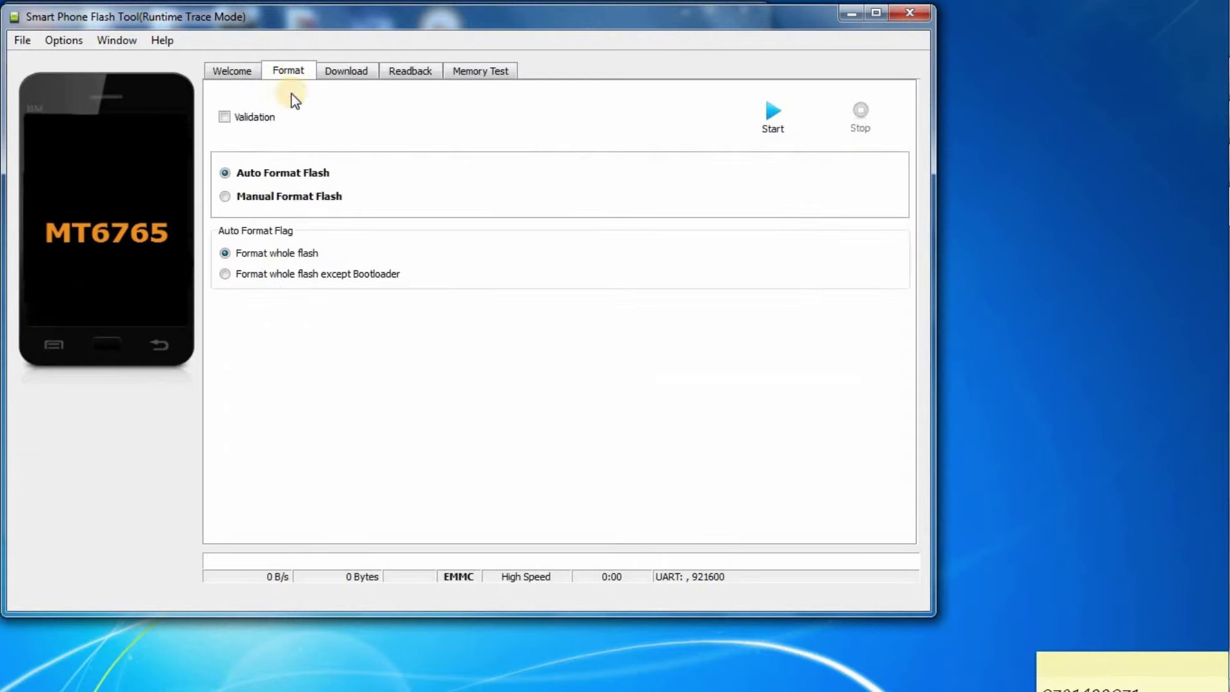
{"action": "left_click", "coordinate": [270, 198]}
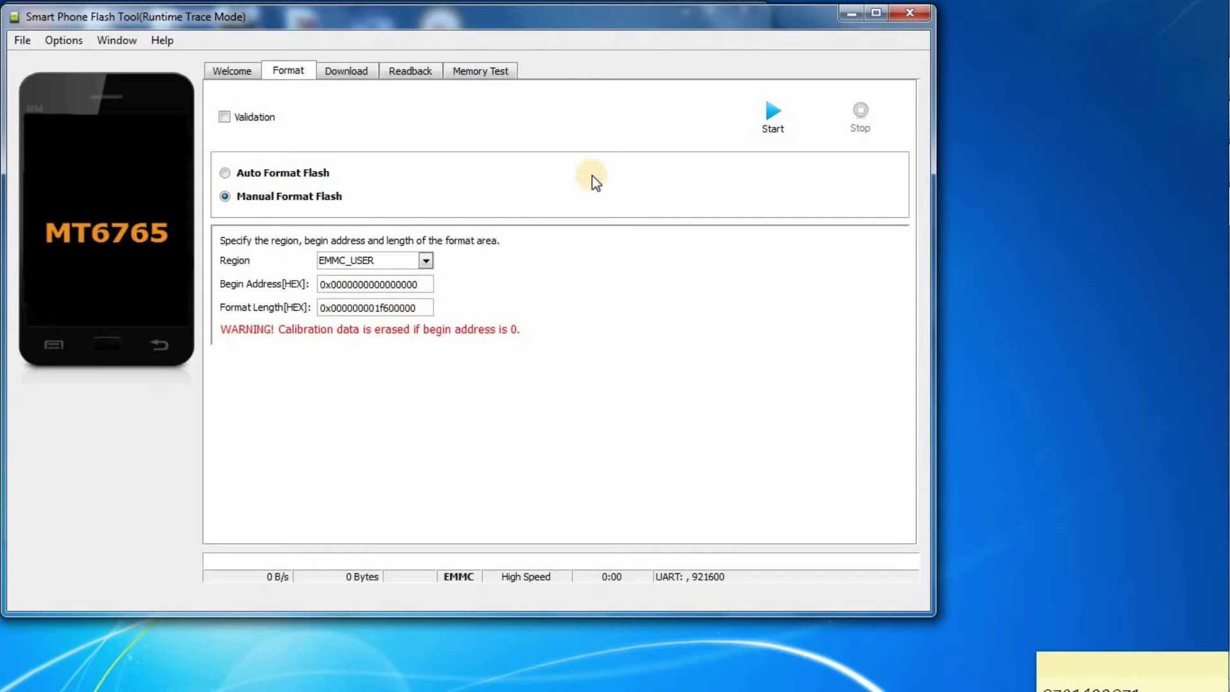
Open MT6765_Android_scatter.txt from the extracted A5S (CPH1909_11_A.27_190827_3c30b5de) folder in Notepad and maximize its window
{"action": "left_click_drag", "start_coordinate": [503, 18], "coordinate": [494, 101]}
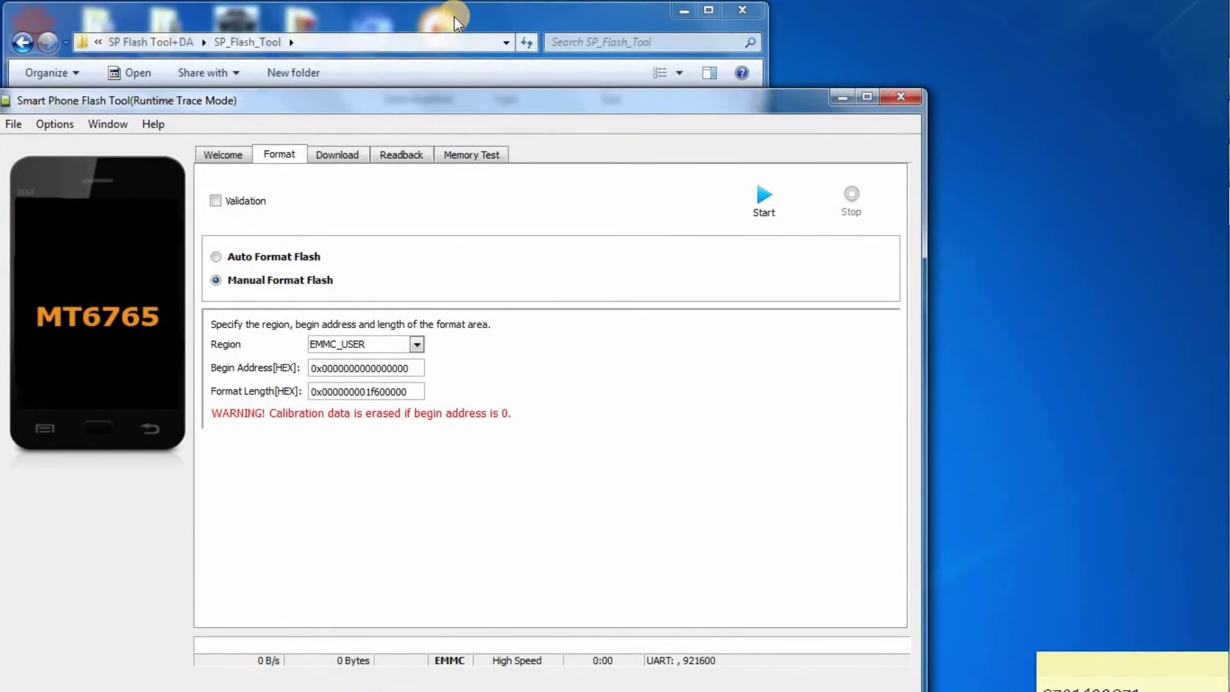
{"action": "left_click", "coordinate": [454, 17]}
{"action": "left_click", "coordinate": [147, 42]}
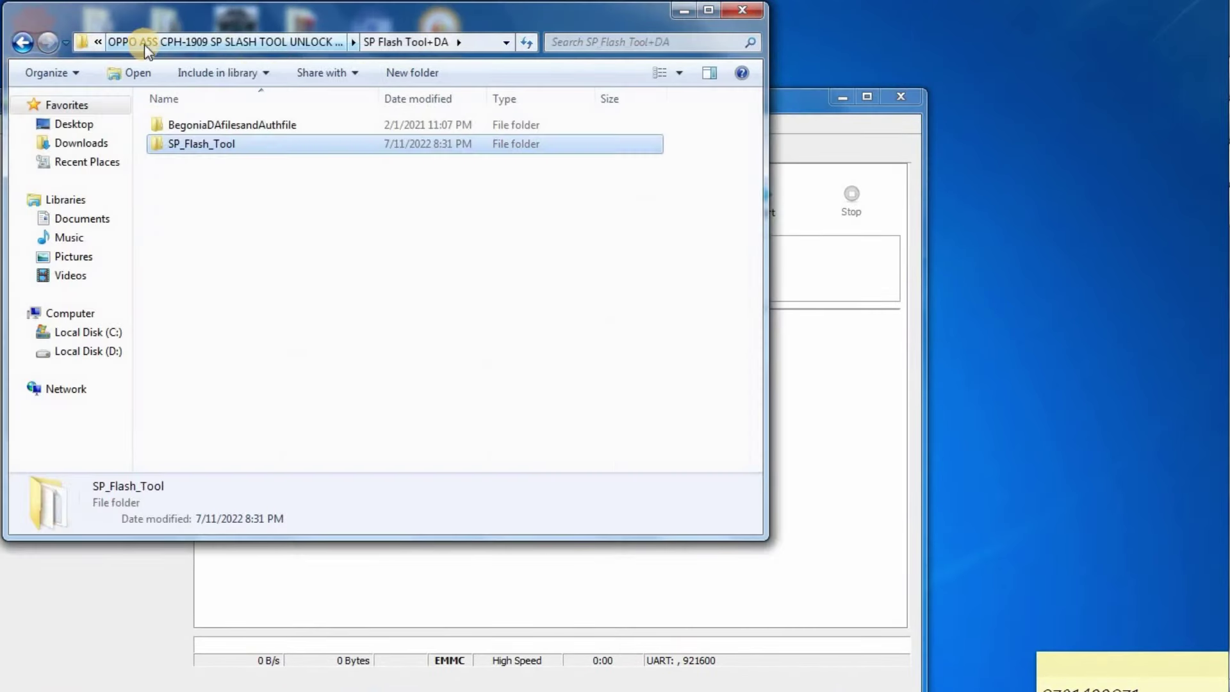
{"action": "left_click", "coordinate": [175, 43]}
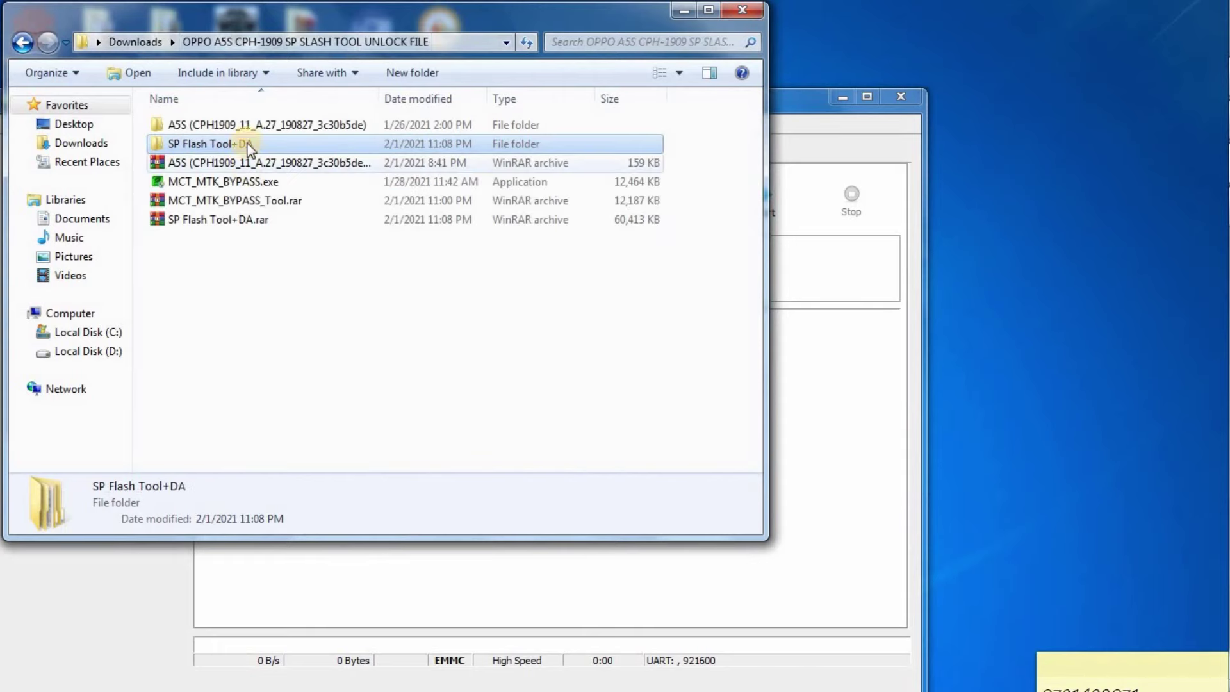
{"action": "double_click", "coordinate": [255, 128]}
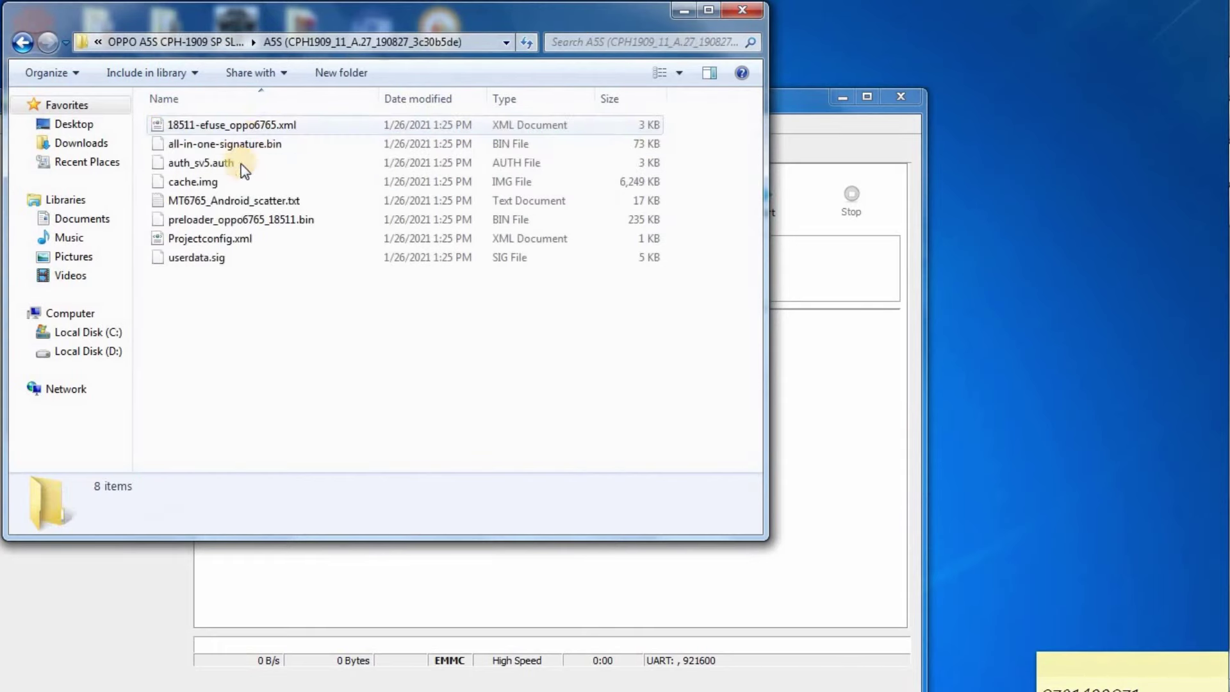
{"action": "right_click", "coordinate": [221, 201]}
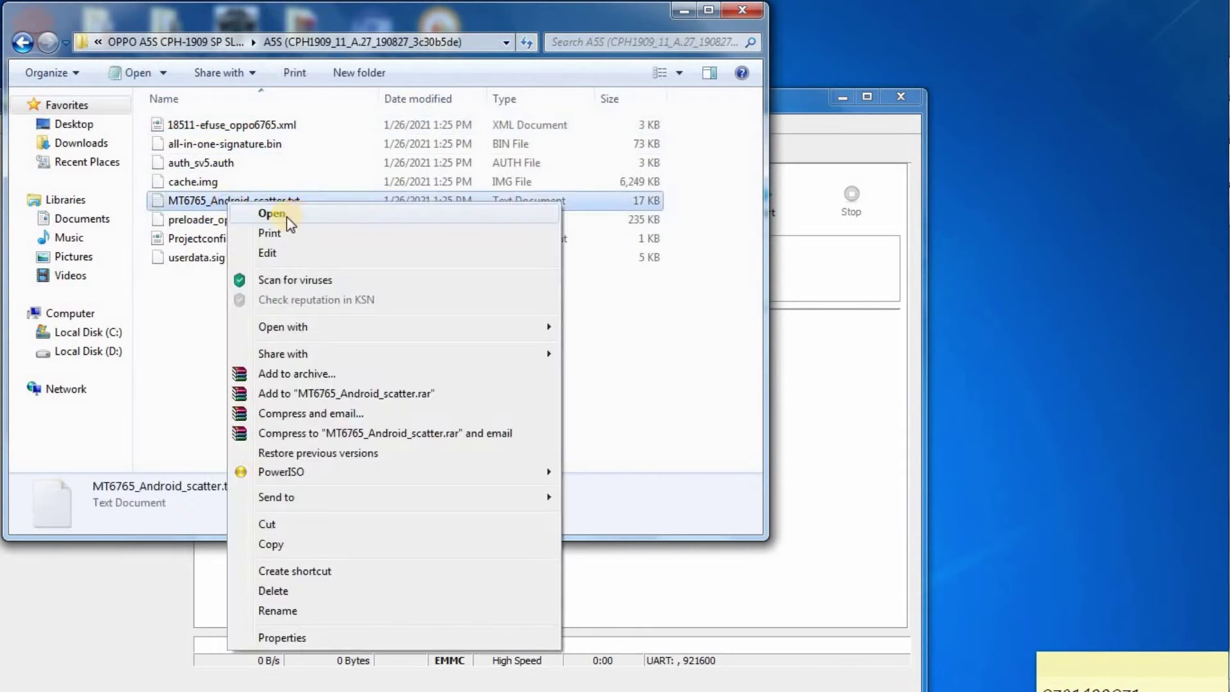
{"action": "left_click", "coordinate": [285, 210]}
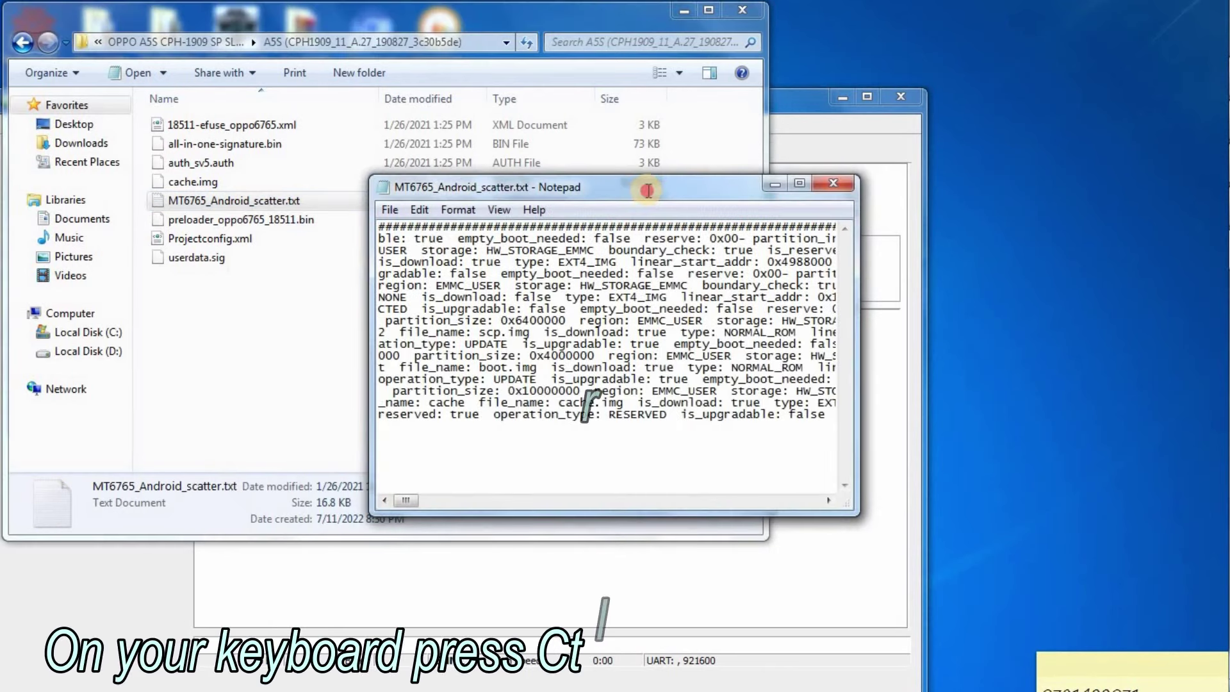
{"action": "double_click", "coordinate": [624, 187]}
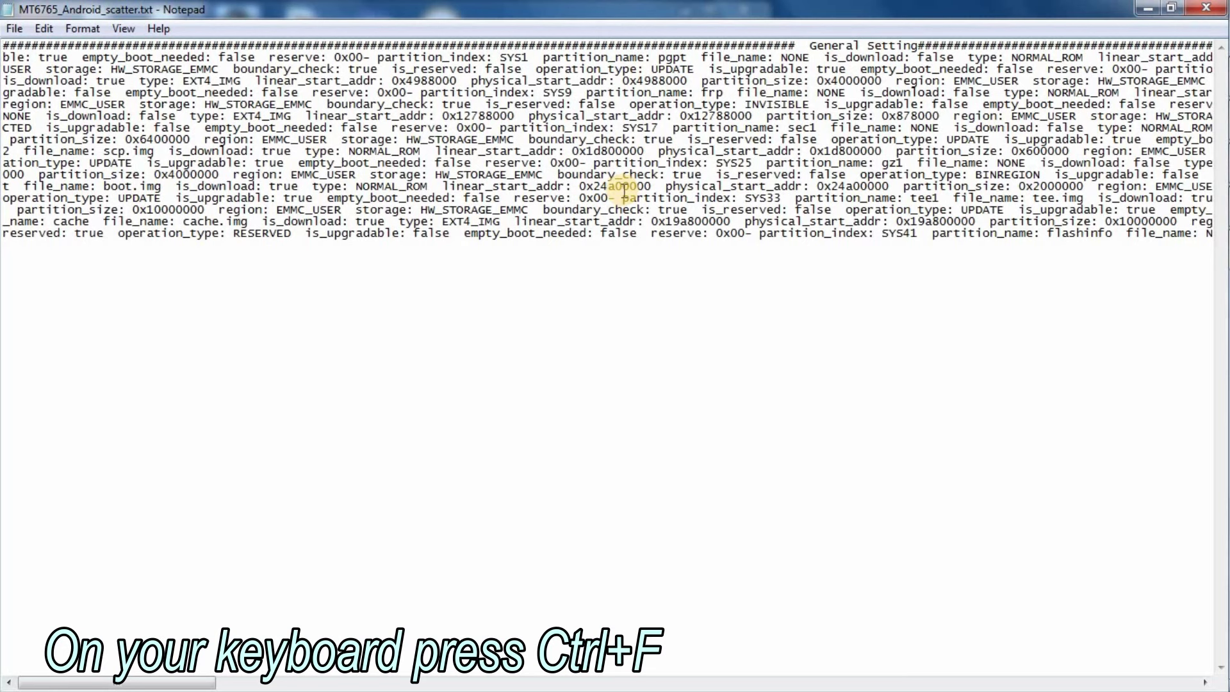
Search the scatter file for userdata
{"action": "key", "text": "ctrl+f"}
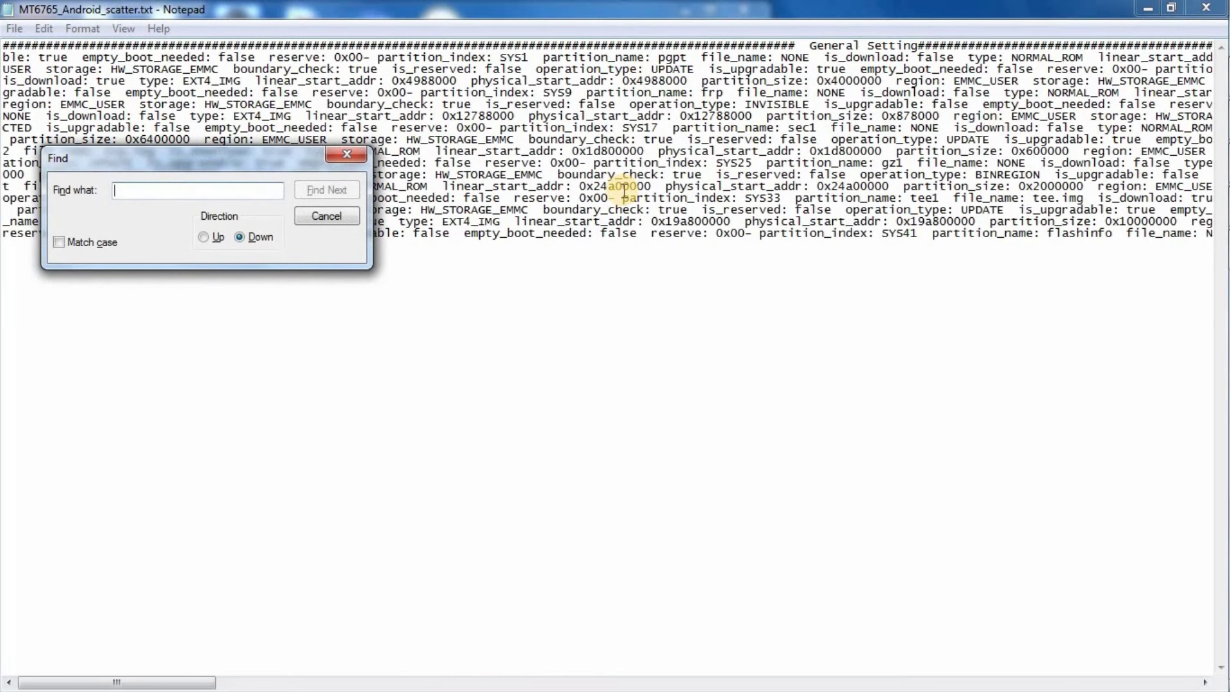
{"action": "type", "text": "userdata"}
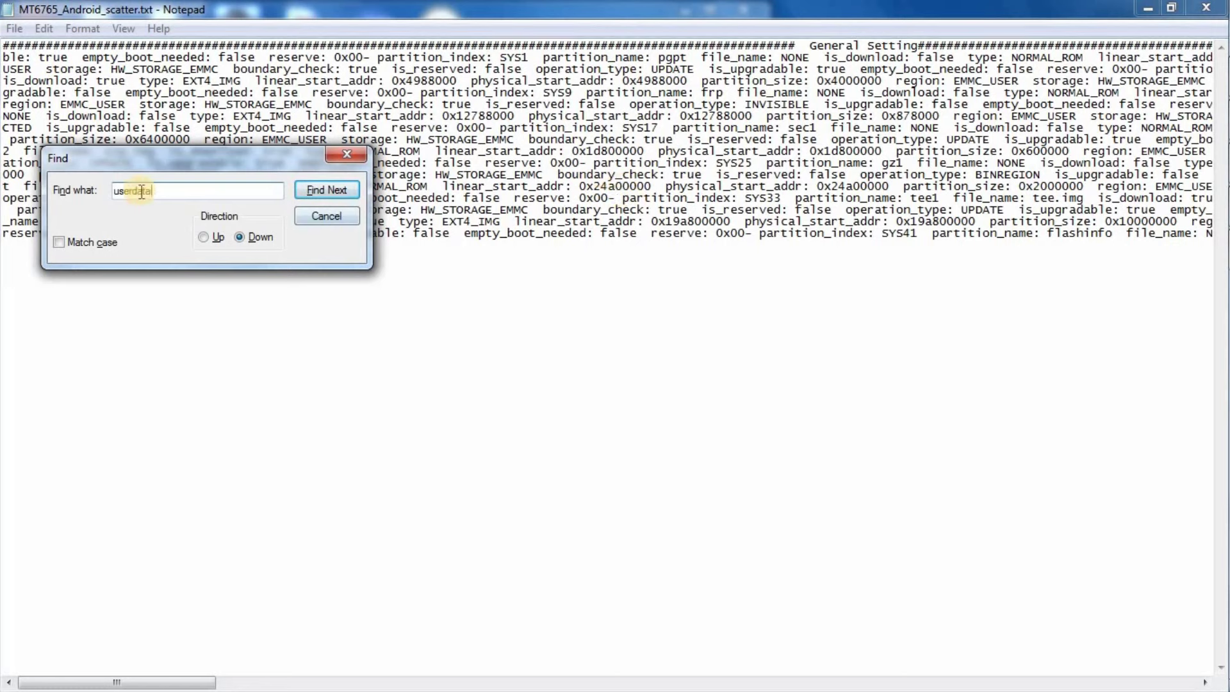
{"action": "left_click", "coordinate": [328, 190]}
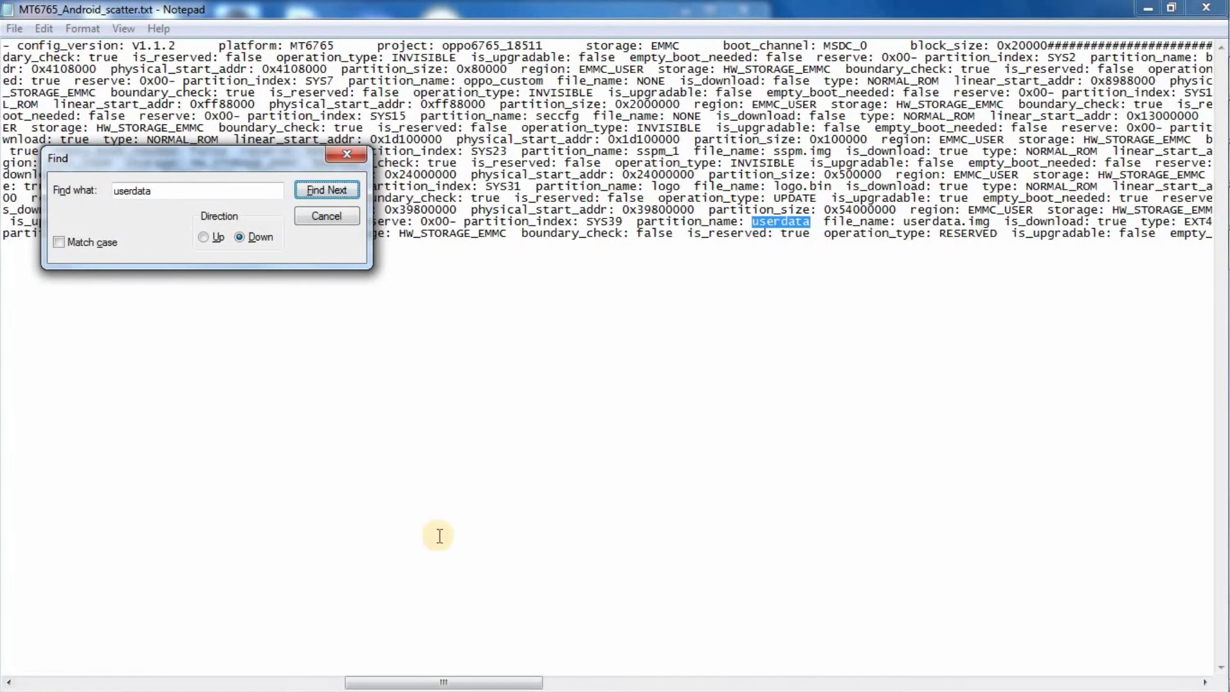
Copy the userdata physical_start_addr digits 1aa800000 from the scatter file and set SP Flash Tool's Begin Address to 0x1aa800000
{"action": "left_click_drag", "start_coordinate": [447, 686], "coordinate": [569, 684]}
{"action": "left_click_drag", "start_coordinate": [569, 685], "coordinate": [600, 684]}
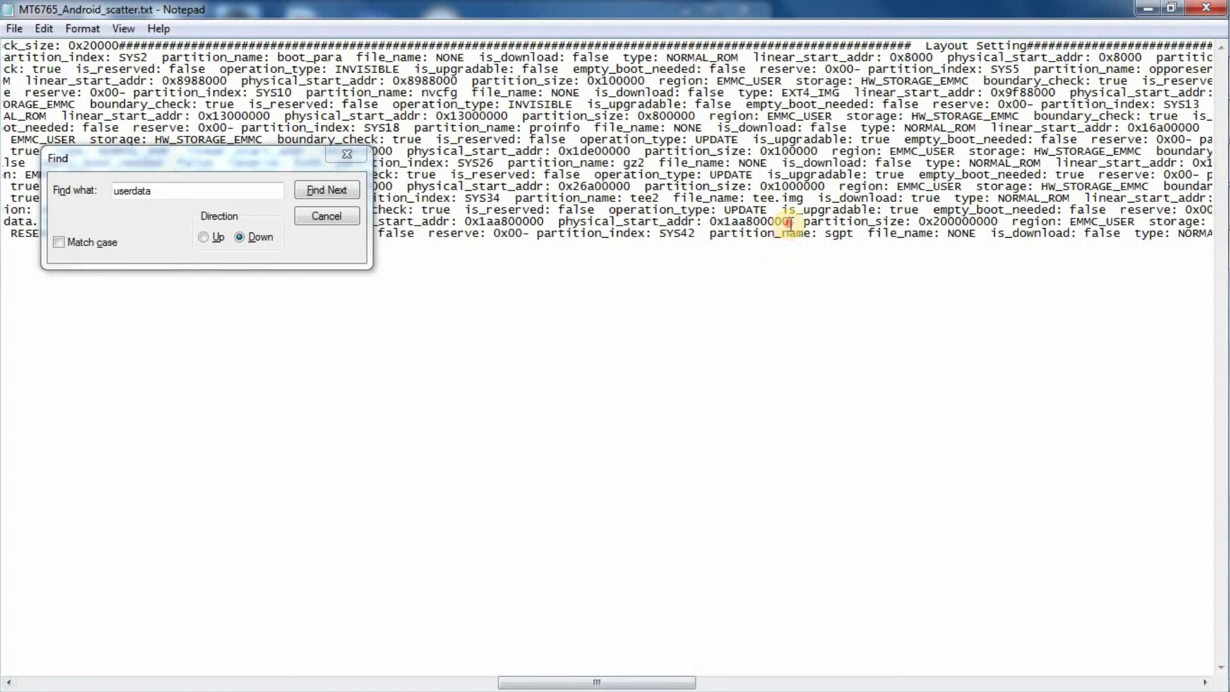
{"action": "left_click_drag", "start_coordinate": [790, 223], "coordinate": [725, 222]}
{"action": "key", "text": "ctrl+c"}
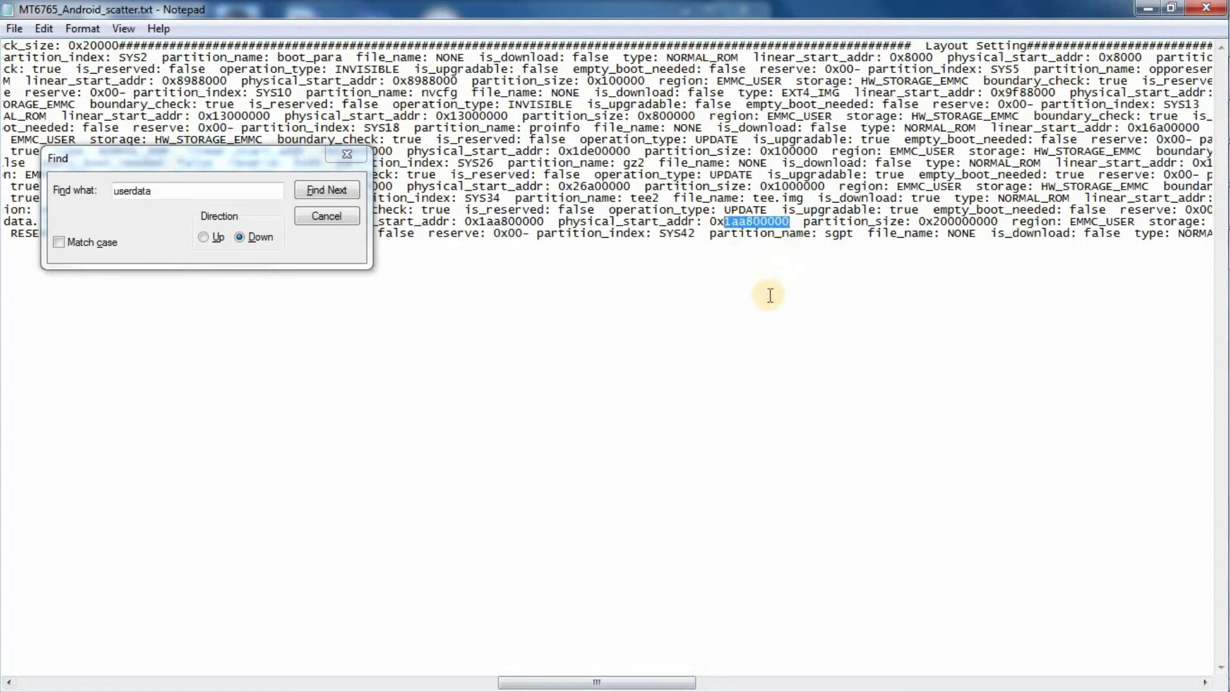
{"action": "mouse_move", "coordinate": [1228, 103]}
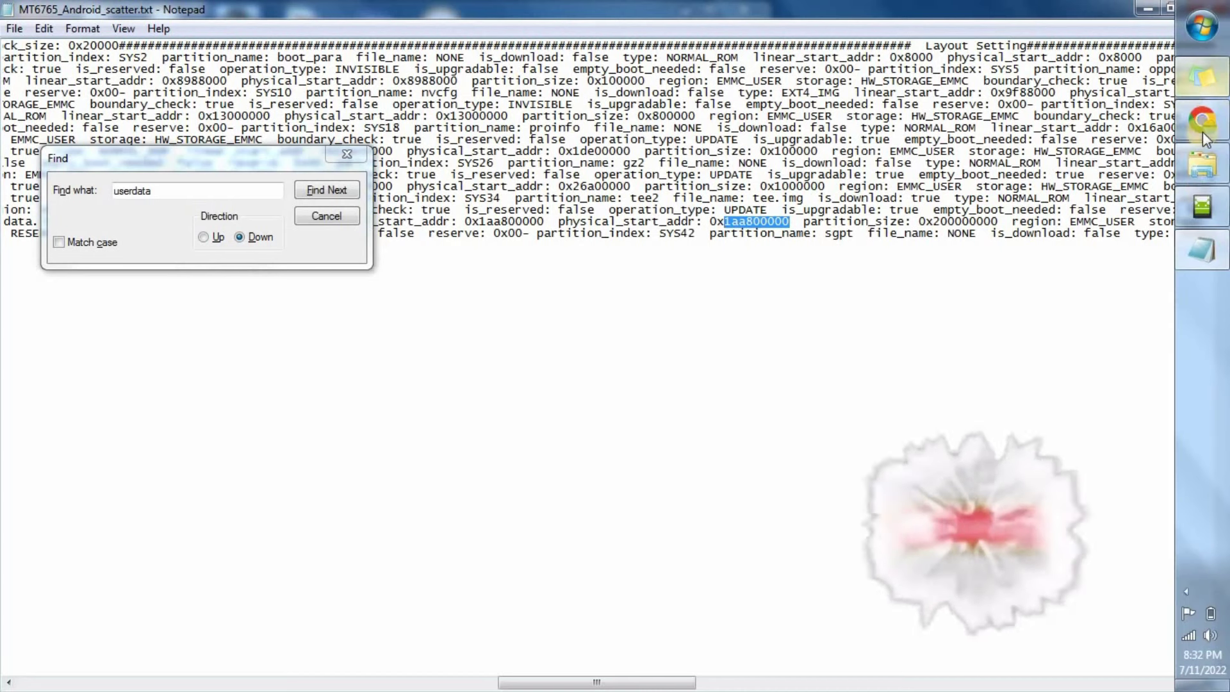
{"action": "left_click", "coordinate": [1201, 208]}
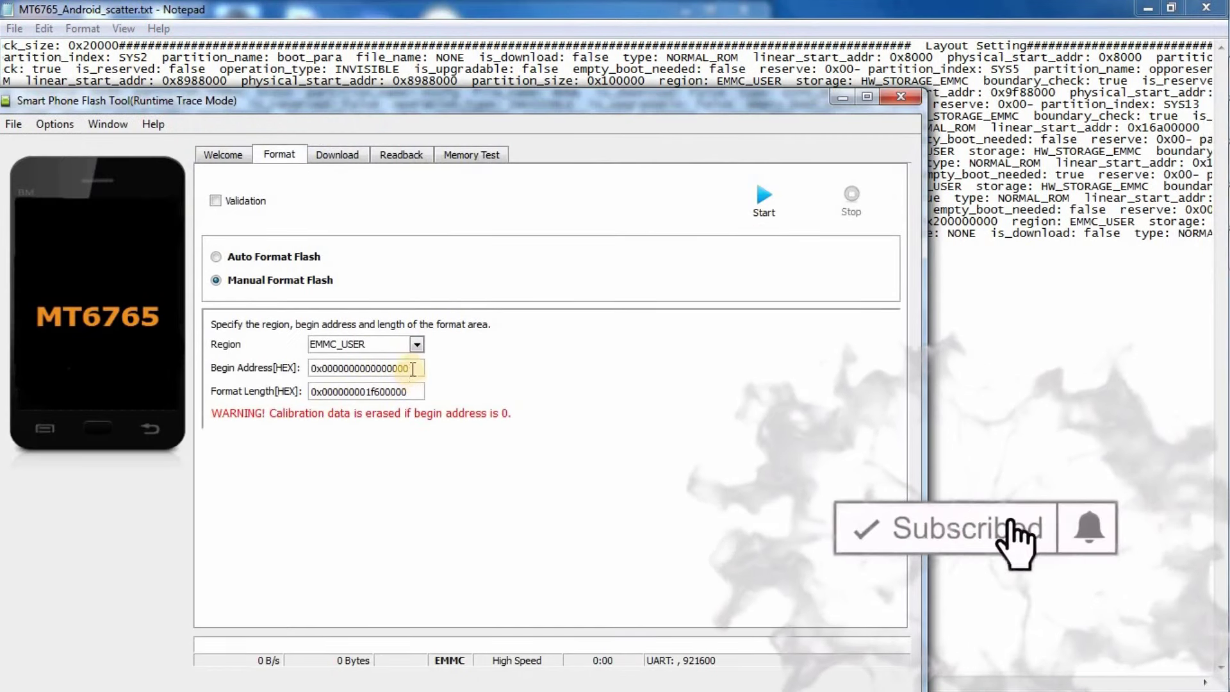
{"action": "left_click_drag", "start_coordinate": [414, 369], "coordinate": [324, 356]}
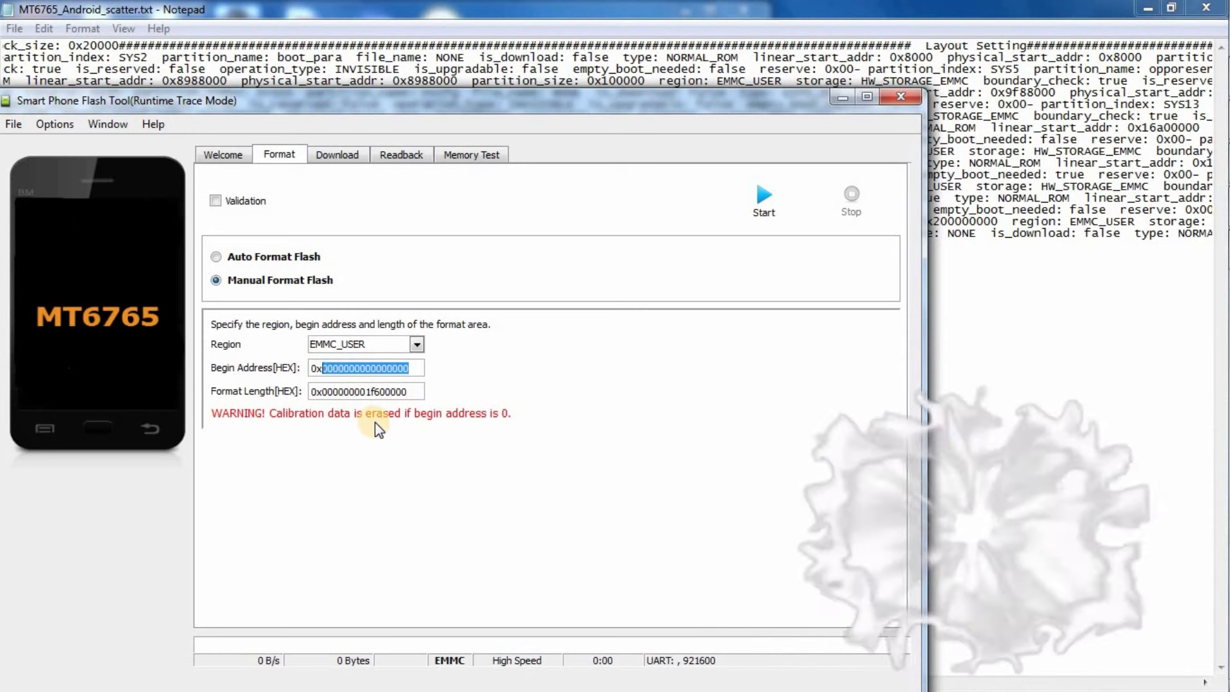
{"action": "key", "text": "ctrl+v"}
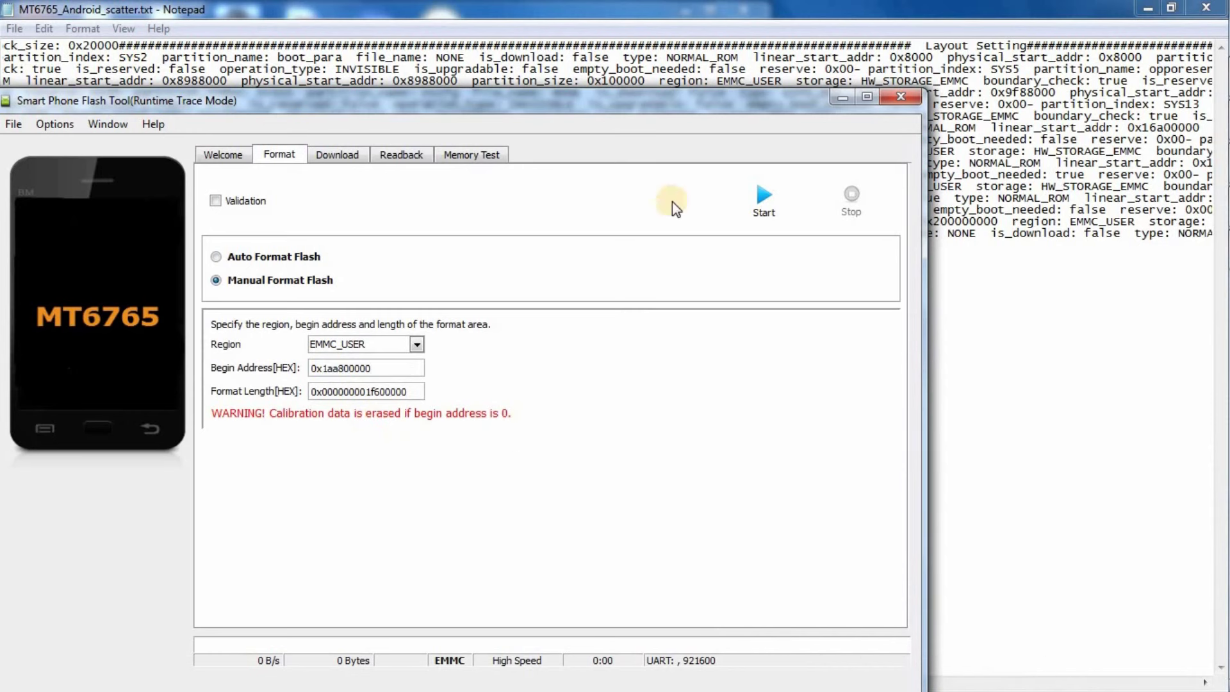
Return to the scatter file in Notepad and copy the userdata partition_size digits 200000000, leaving out the 0x prefix
{"action": "left_click_drag", "start_coordinate": [580, 101], "coordinate": [569, 51]}
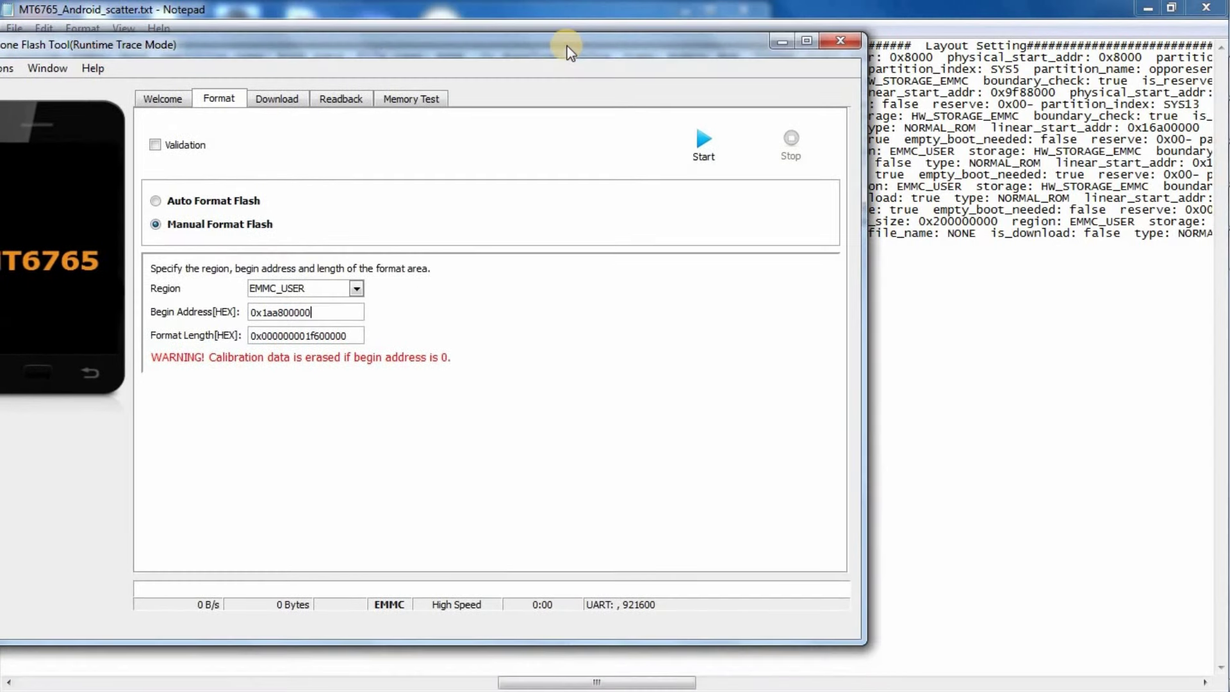
{"action": "left_click", "coordinate": [1038, 9]}
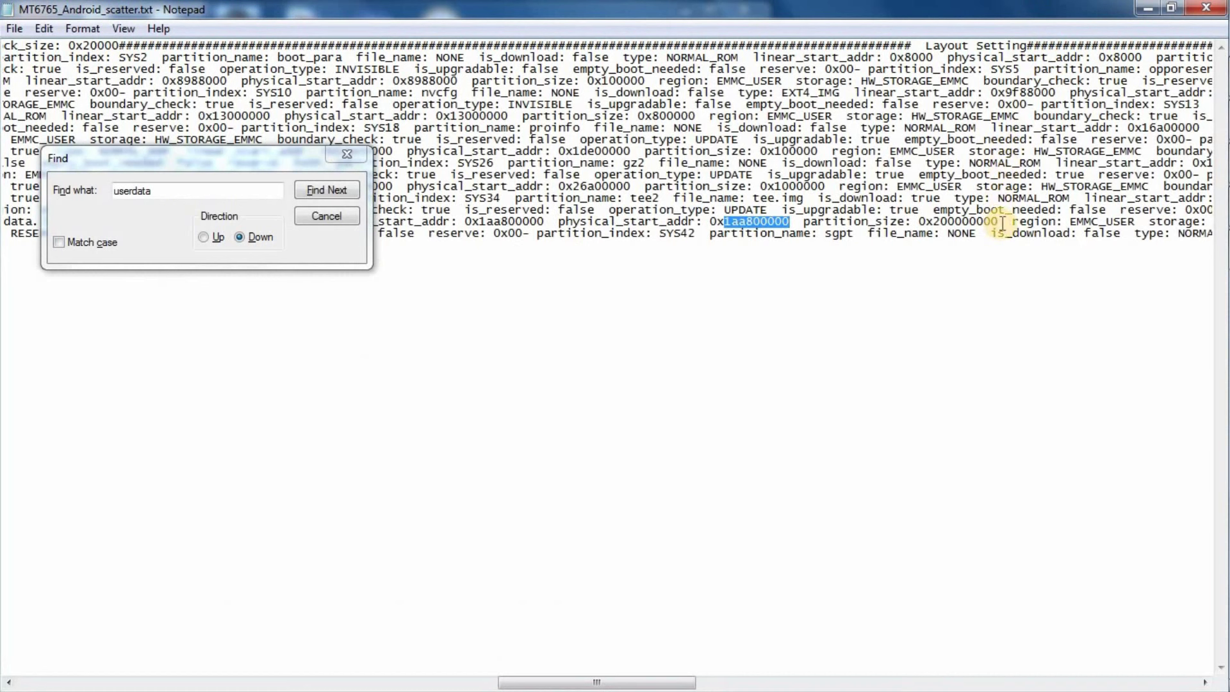
{"action": "left_click_drag", "start_coordinate": [1003, 222], "coordinate": [933, 222]}
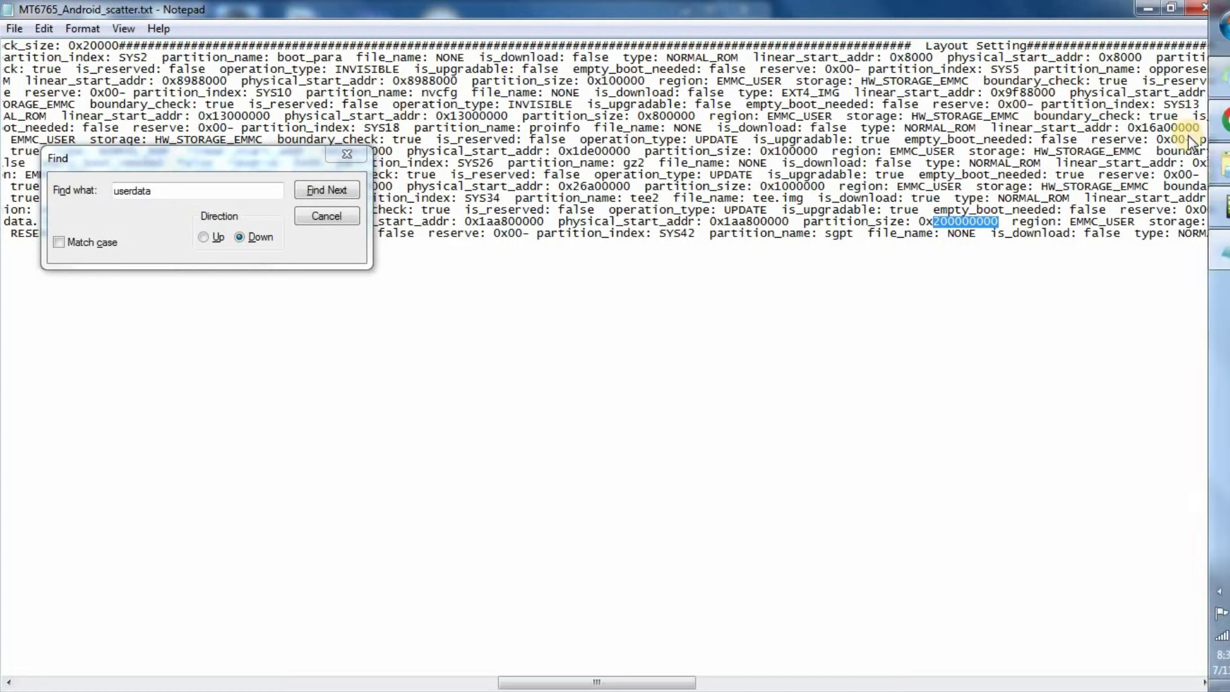
{"action": "left_click", "coordinate": [1203, 207]}
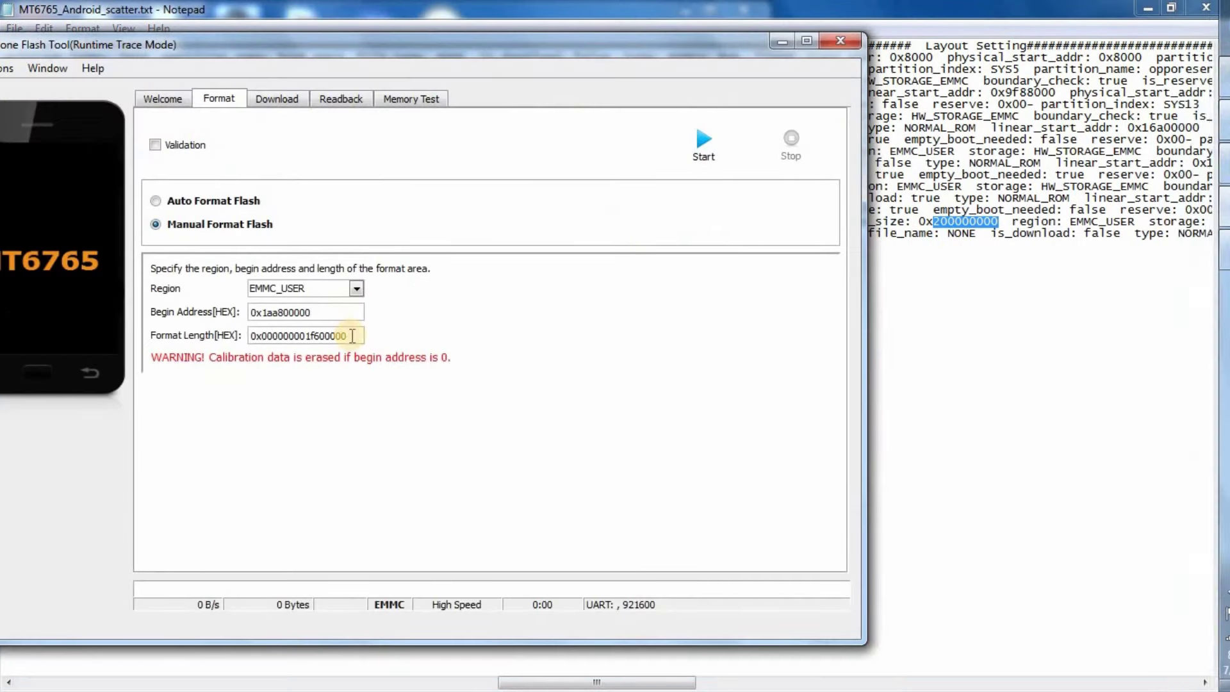
{"action": "left_click_drag", "start_coordinate": [349, 337], "coordinate": [264, 335]}
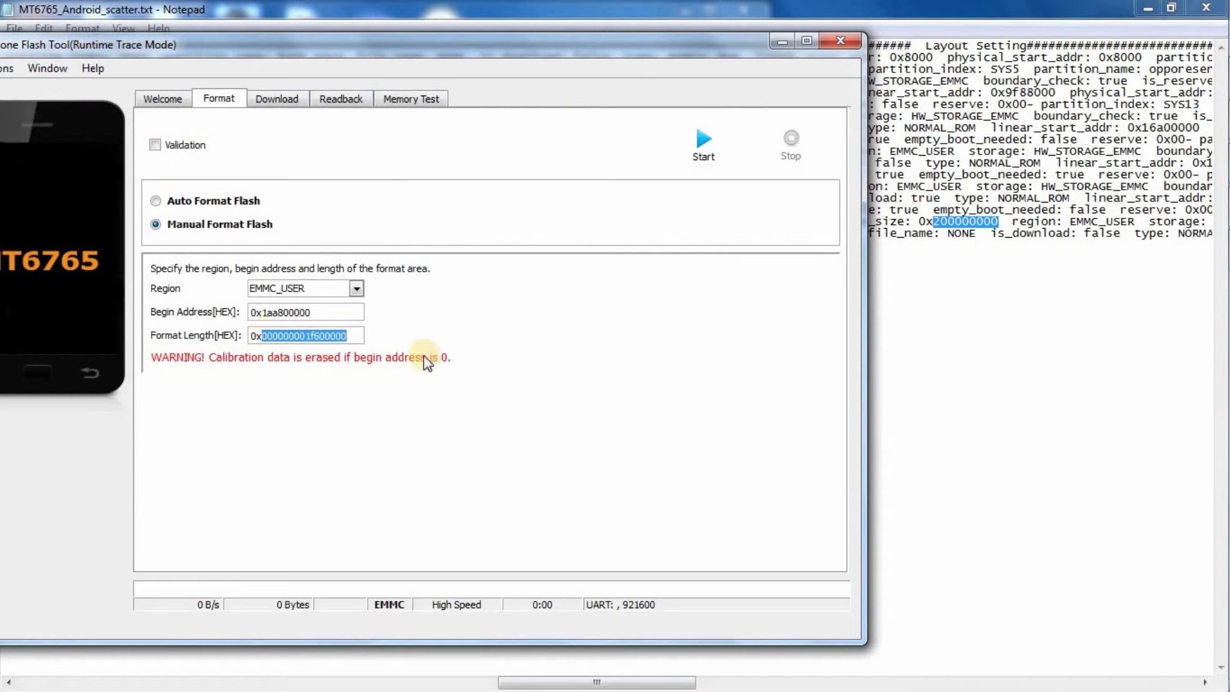
{"action": "right_click", "coordinate": [976, 226]}
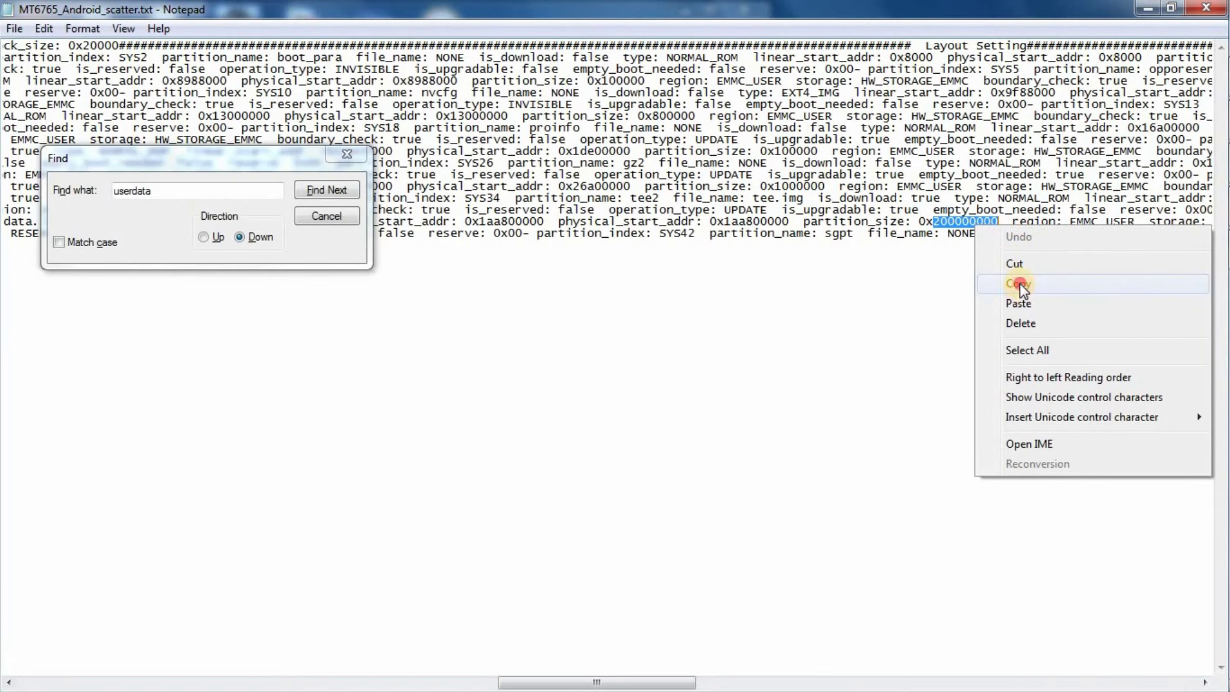
{"action": "left_click", "coordinate": [1020, 284]}
In SP Flash Tool, set the manual format's Format Length to 0x200000000
{"action": "mouse_move", "coordinate": [1228, 167]}
{"action": "left_click", "coordinate": [1198, 210]}
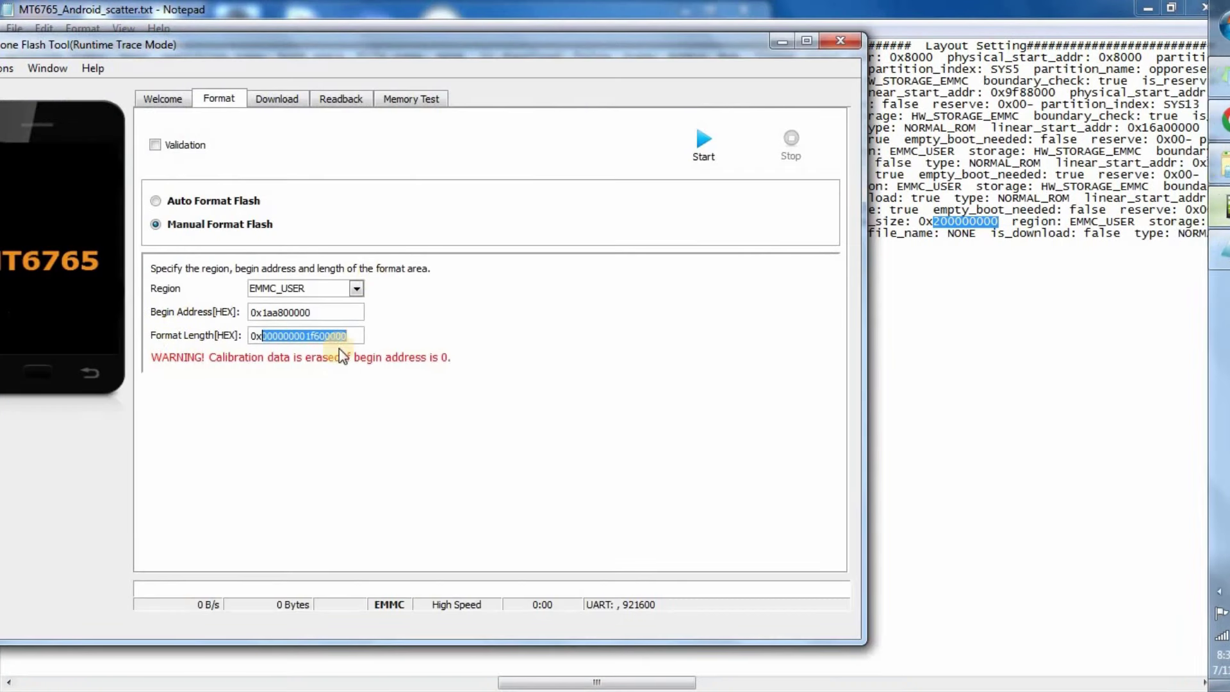
{"action": "right_click", "coordinate": [341, 336]}
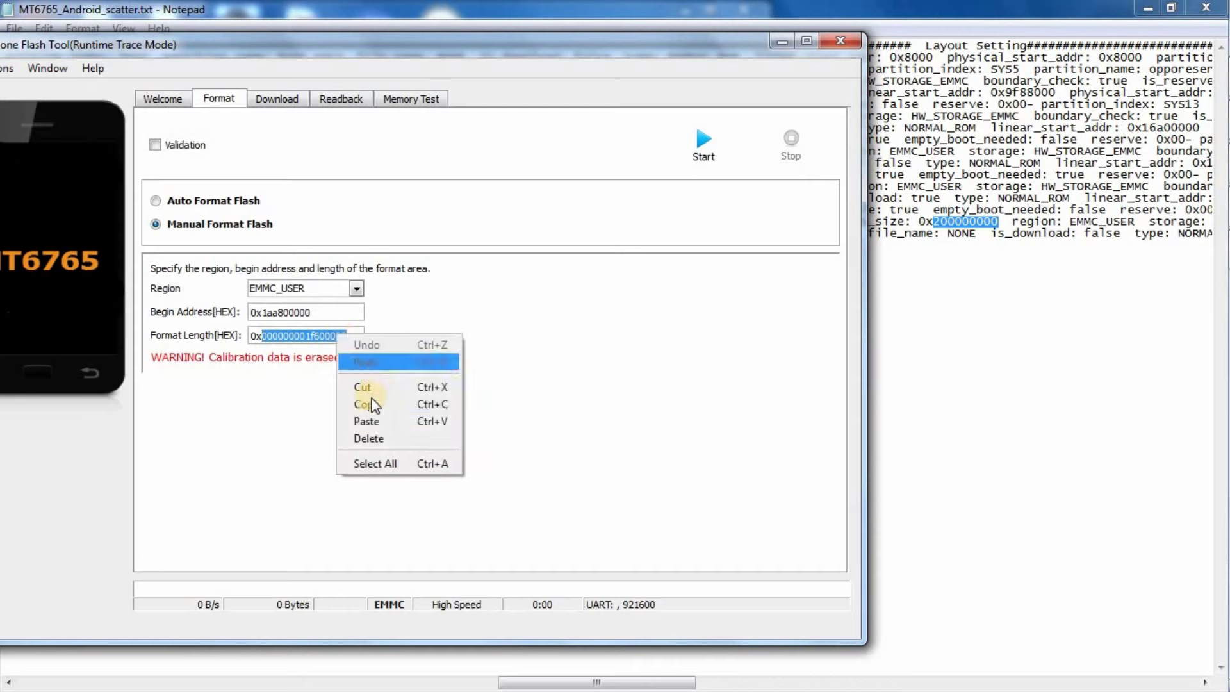
{"action": "left_click", "coordinate": [368, 421]}
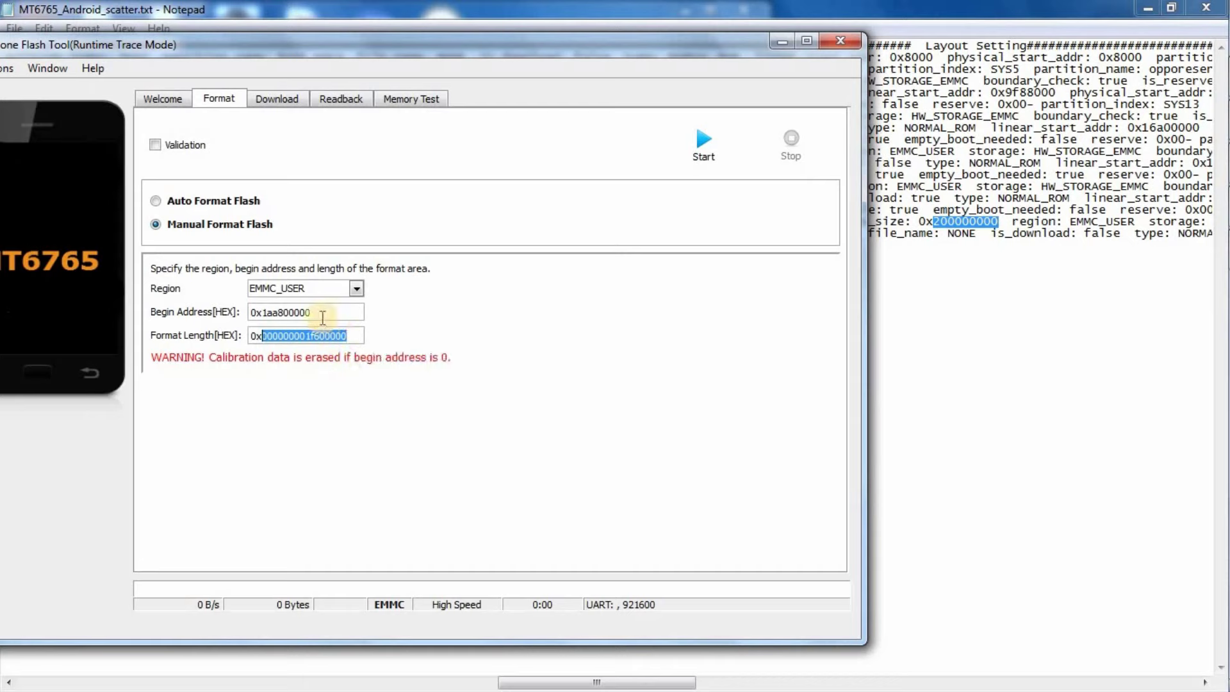
{"action": "type", "text": "2"}
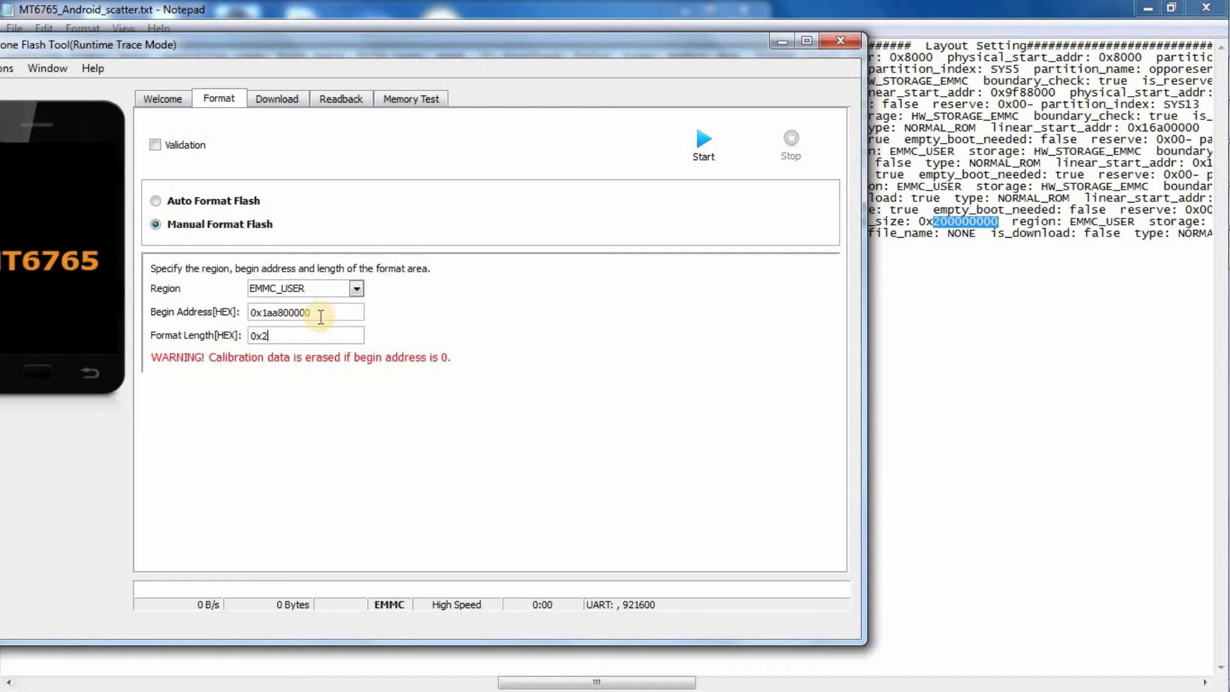
{"action": "type", "text": "00000000"}
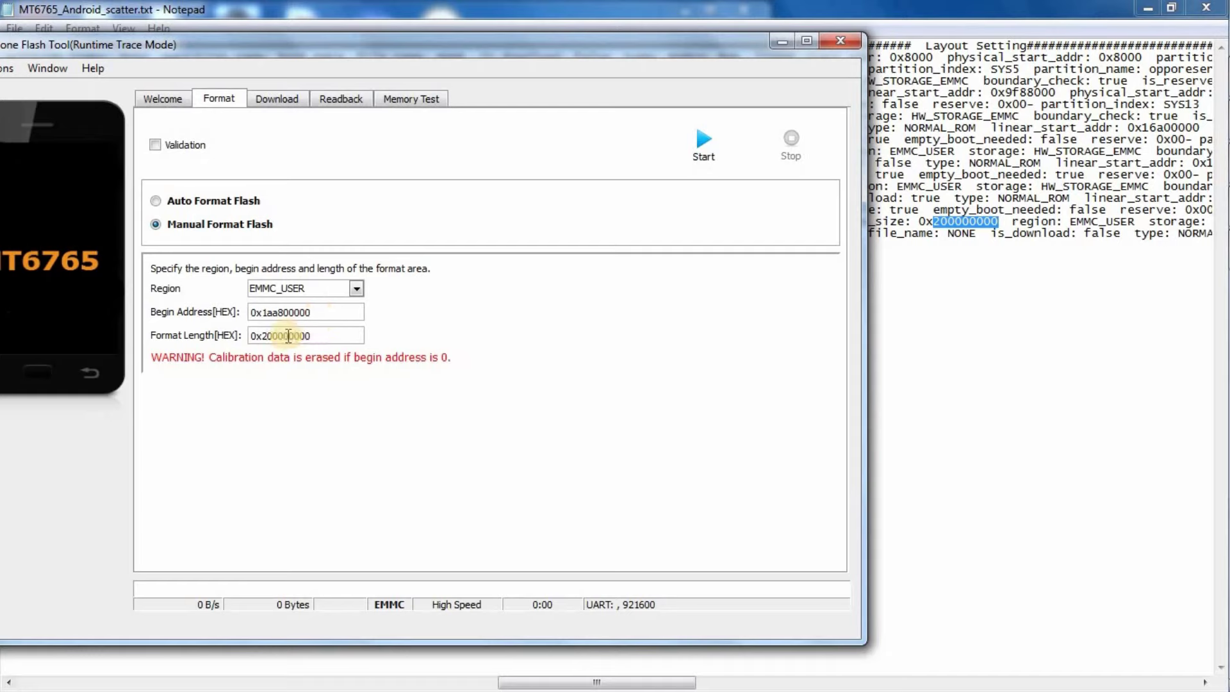
Check SP Flash Tool's Format Length against the userdata partition_size in the scatter file open in Notepad
{"action": "left_click", "coordinate": [987, 221]}
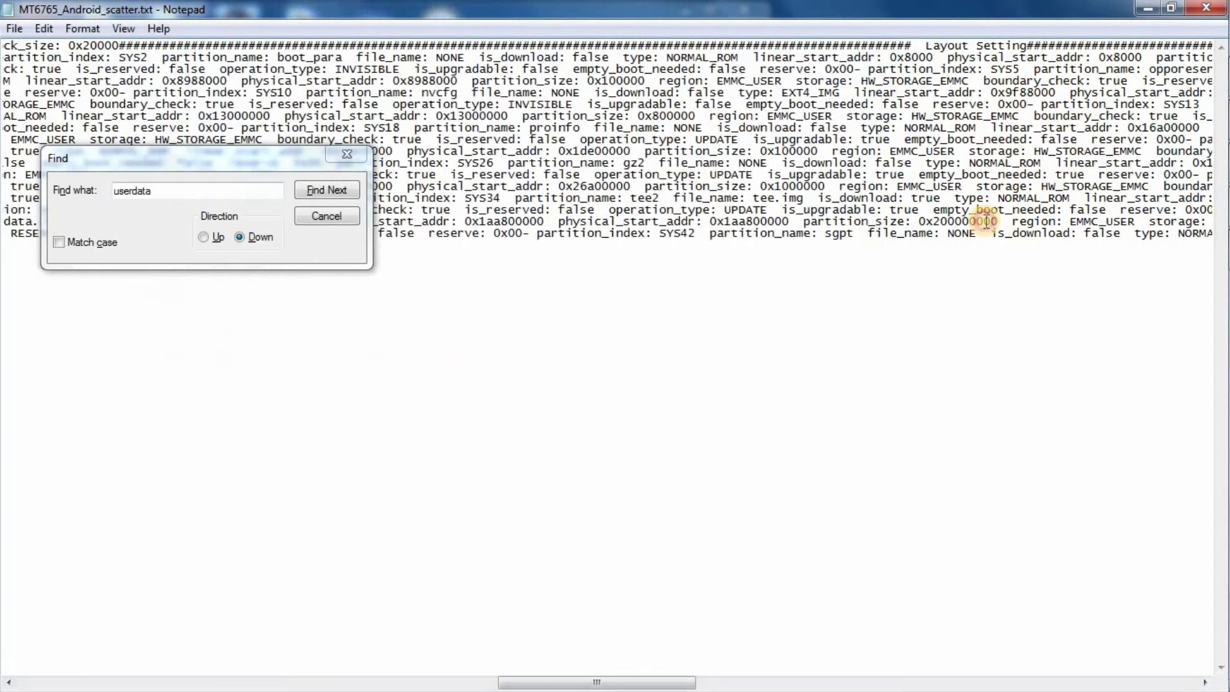
{"action": "left_click", "coordinate": [954, 221]}
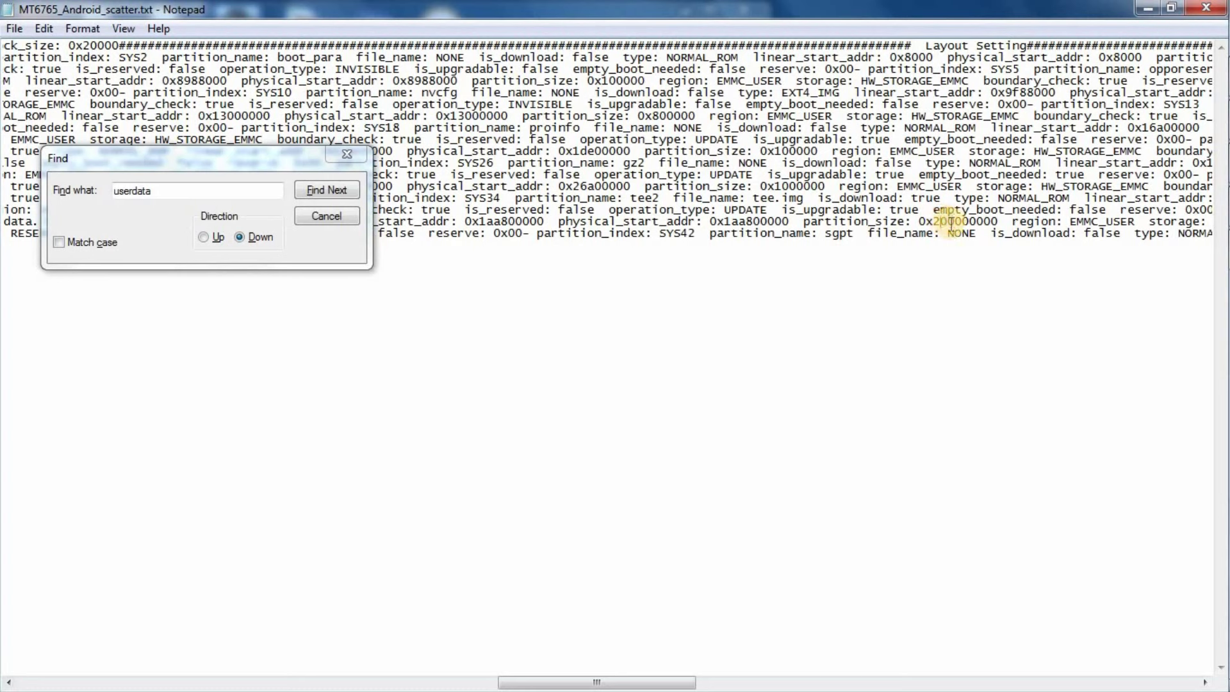
{"action": "left_click", "coordinate": [1202, 206]}
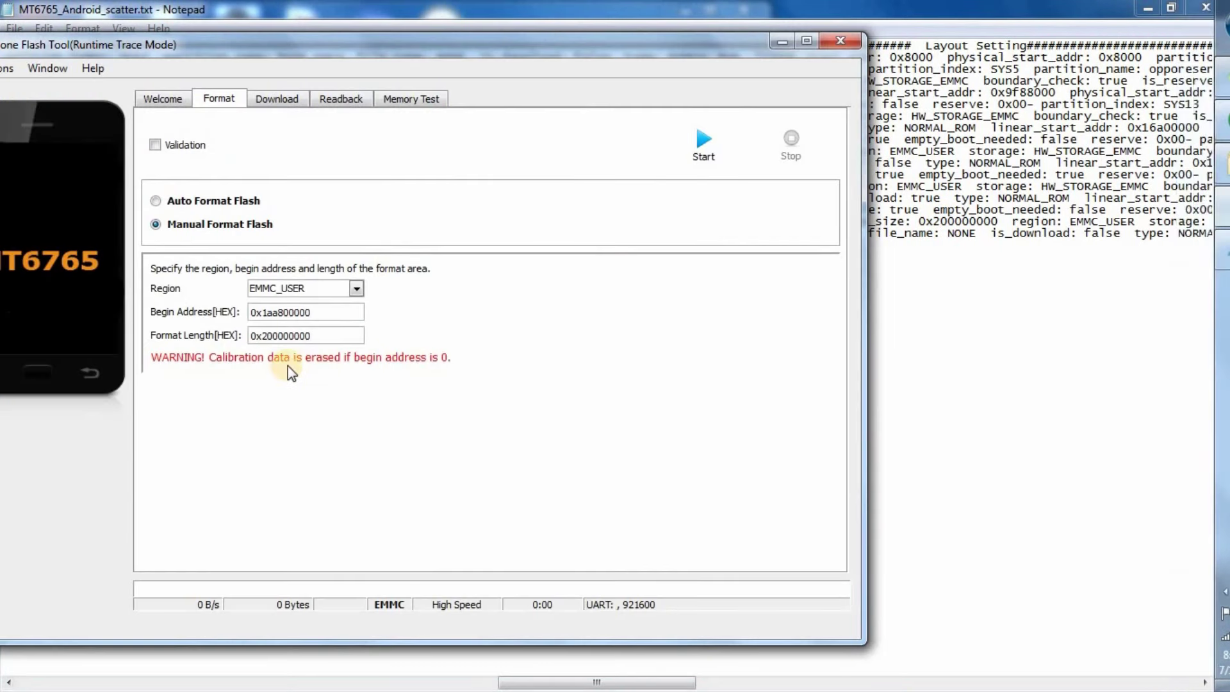
{"action": "left_click", "coordinate": [289, 338]}
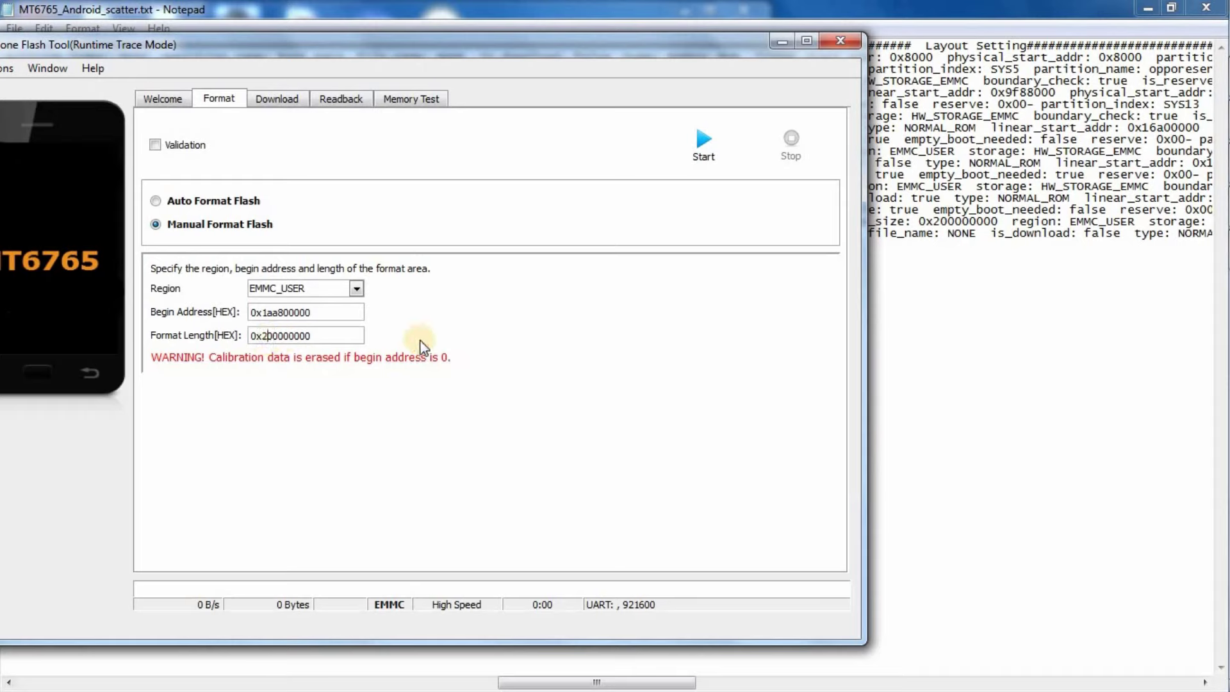
{"action": "left_click", "coordinate": [329, 340]}
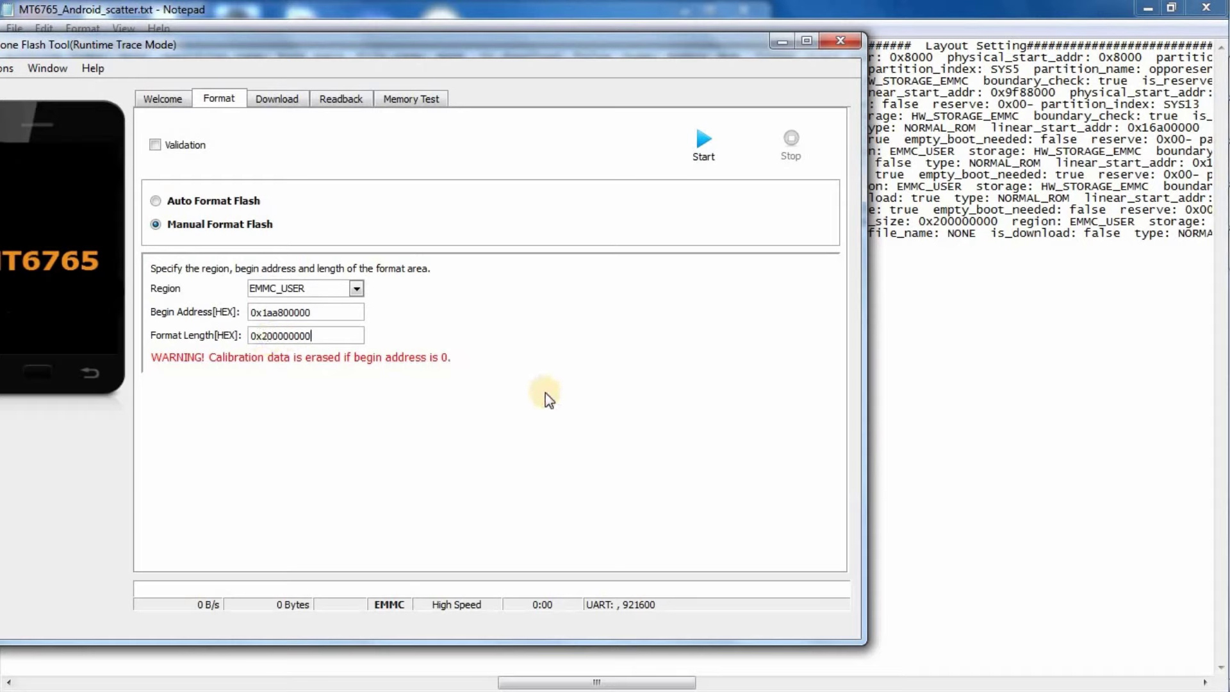
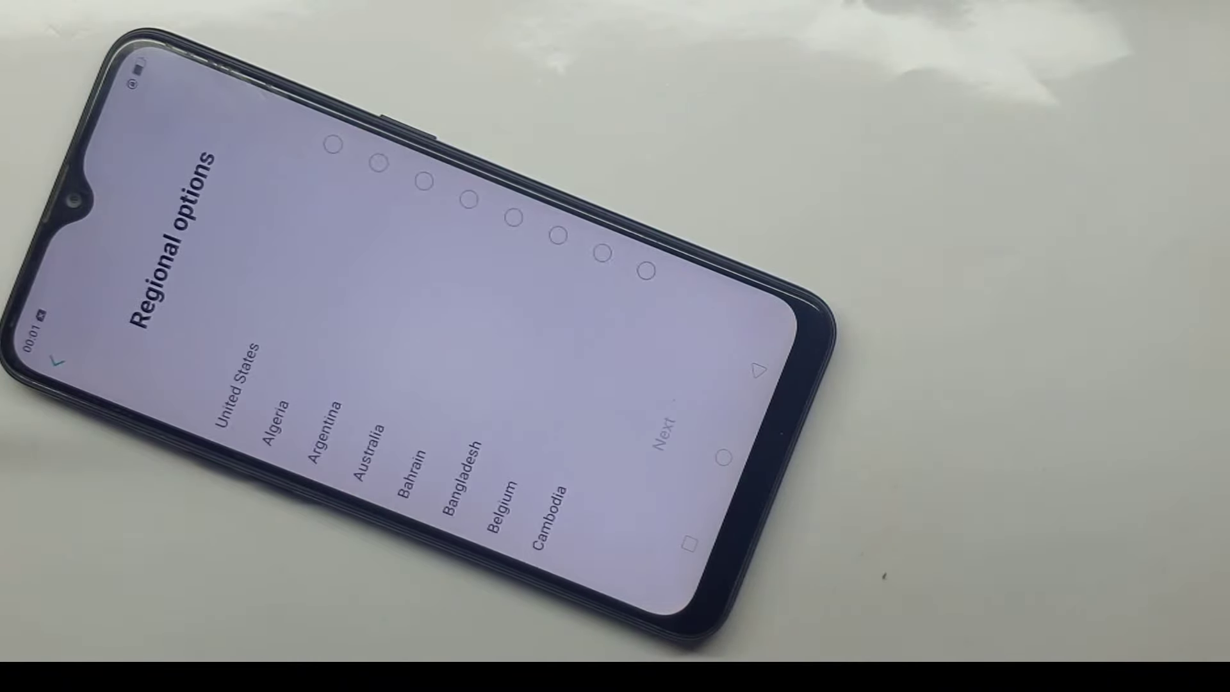
{"action": "left_click", "coordinate": [215, 366]}
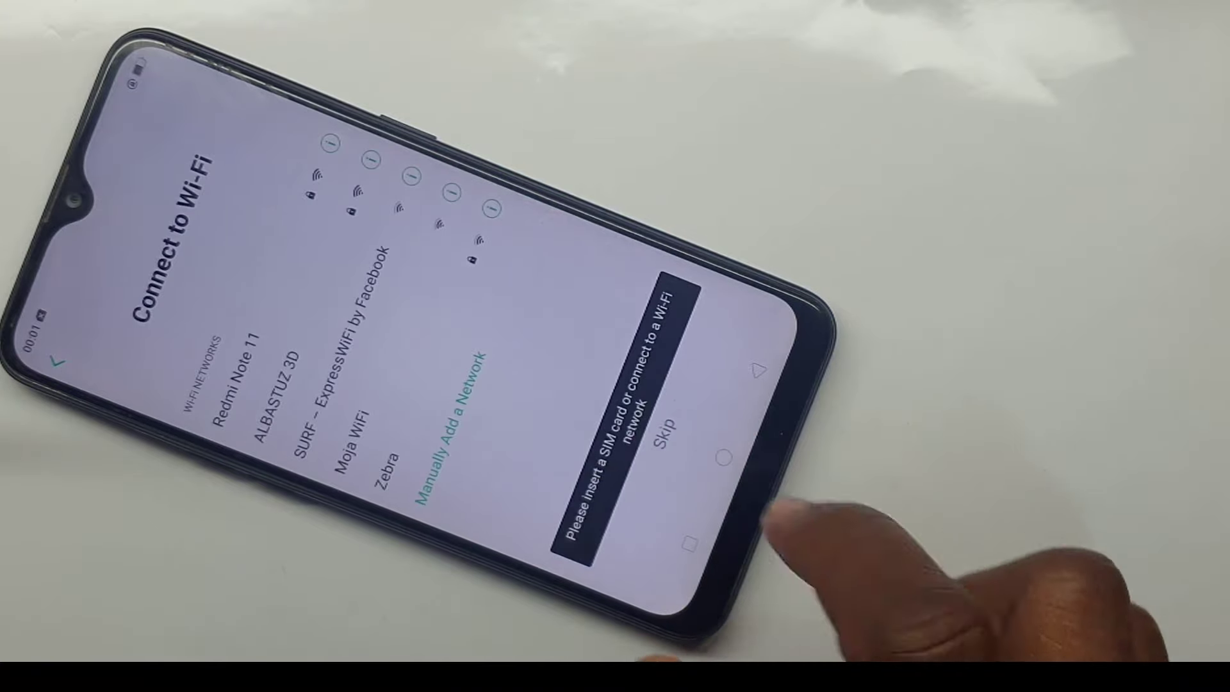
{"action": "left_click", "coordinate": [648, 435]}
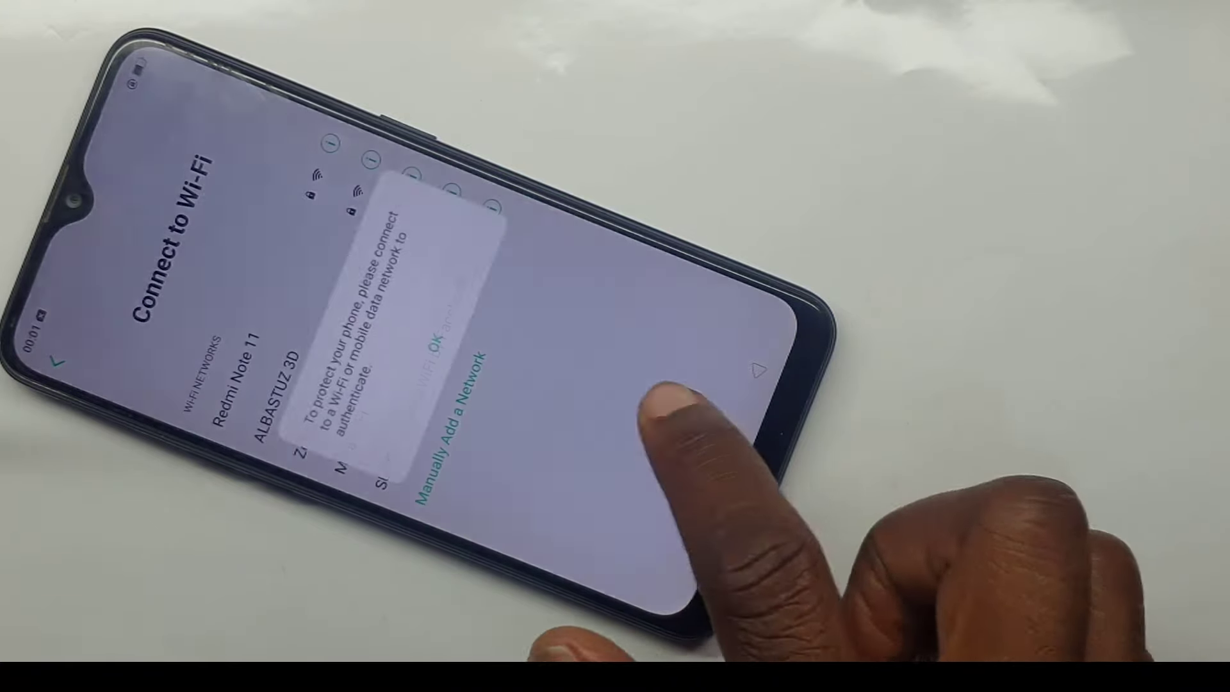
{"action": "left_click", "coordinate": [436, 343]}
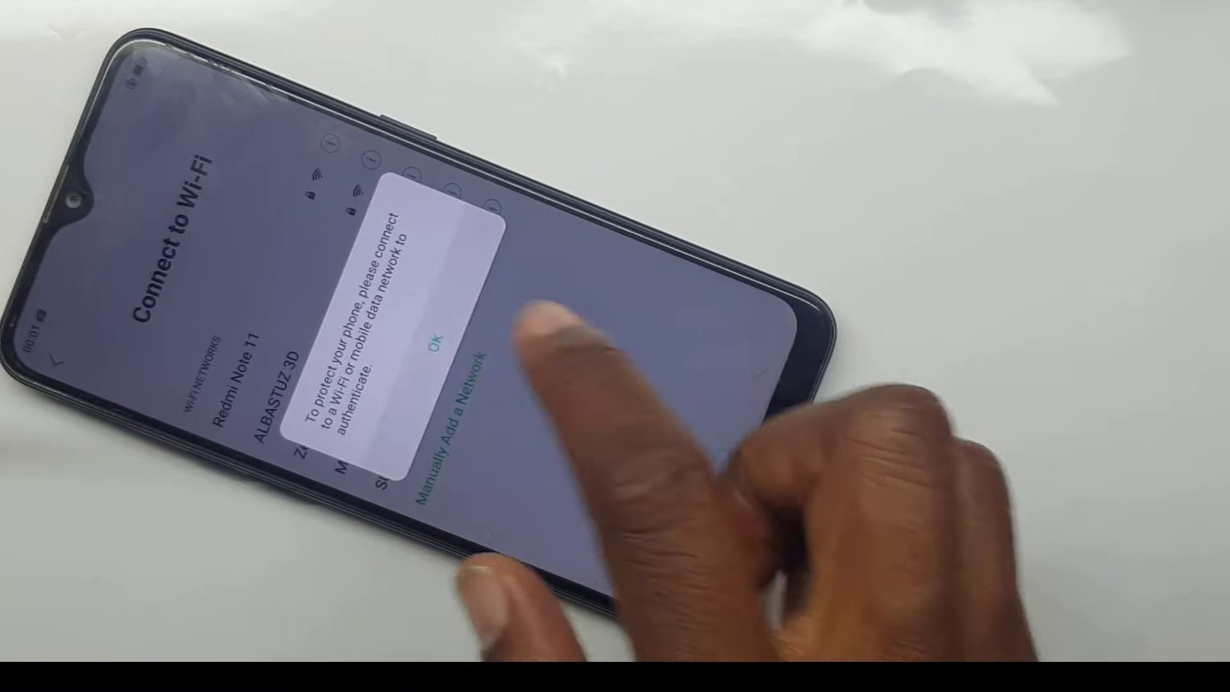
{"action": "left_click", "coordinate": [663, 435]}
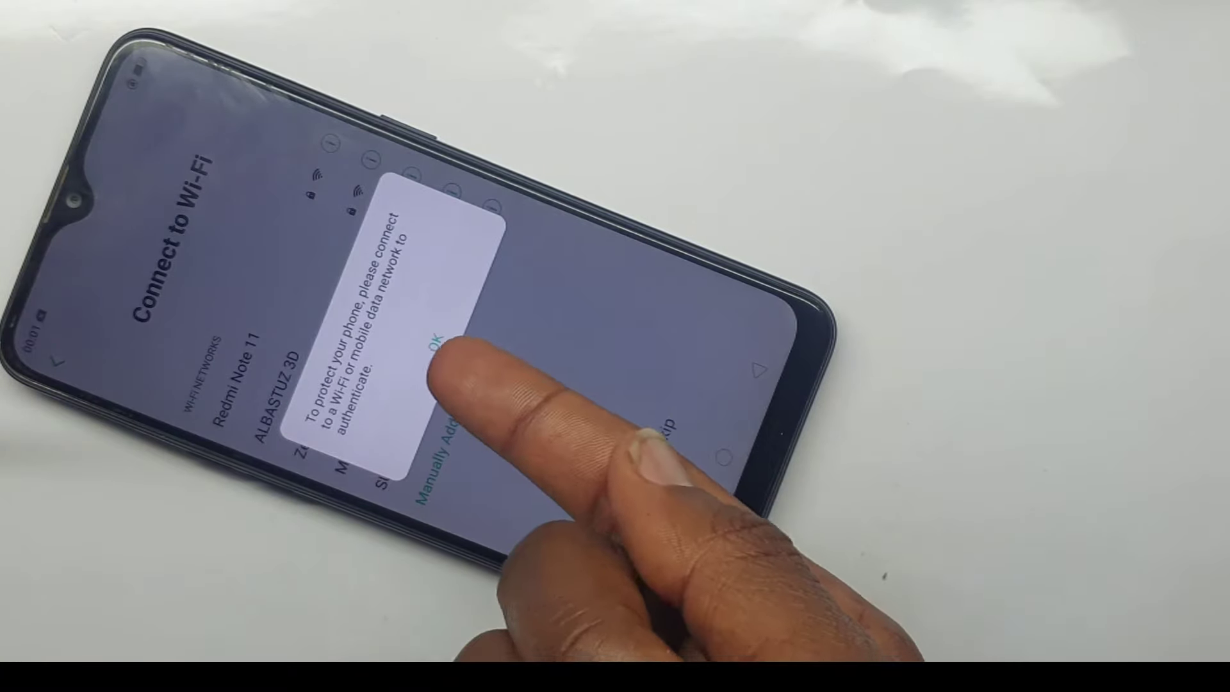
{"action": "left_click", "coordinate": [516, 400]}
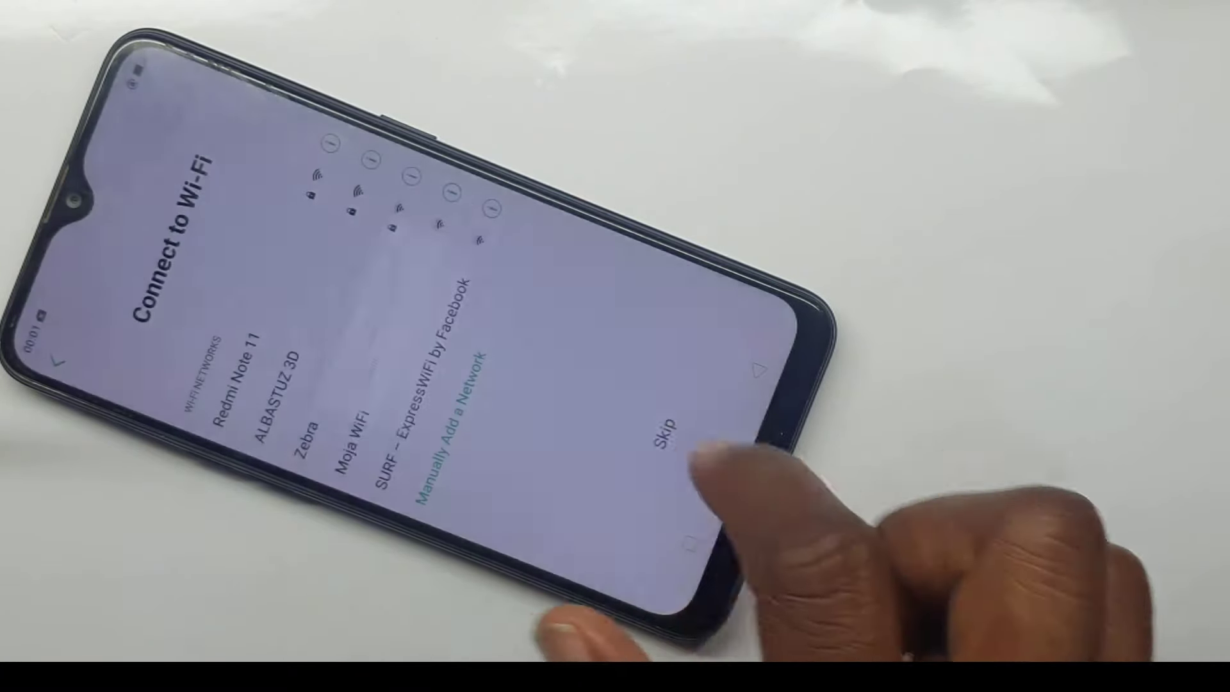